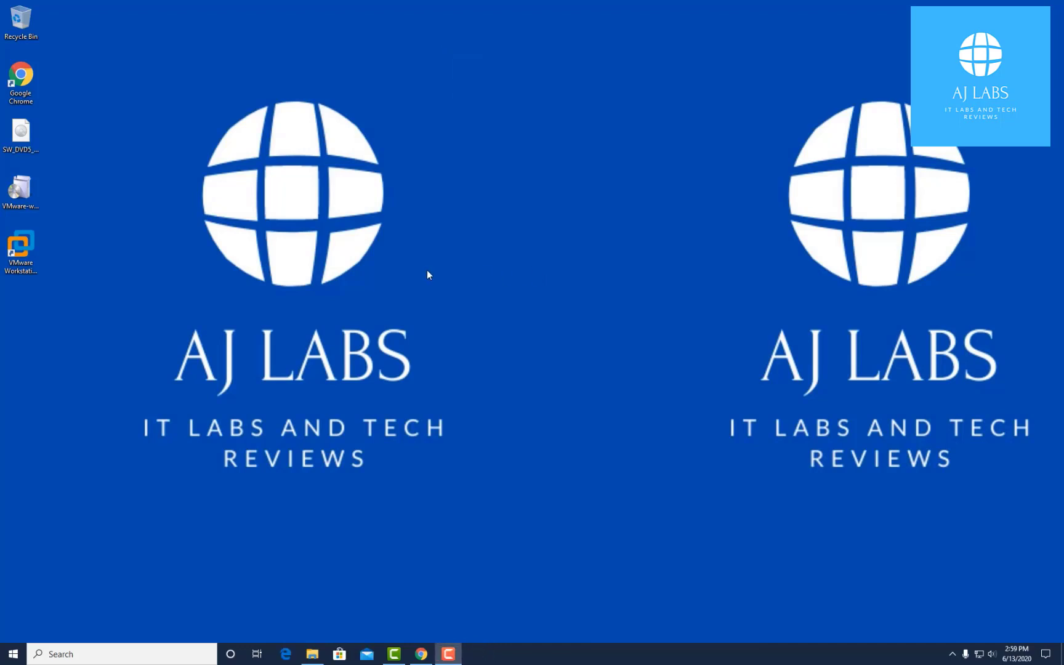
Launch VMware Workstation Pro from the desktop
{"action": "left_click", "coordinate": [21, 249]}
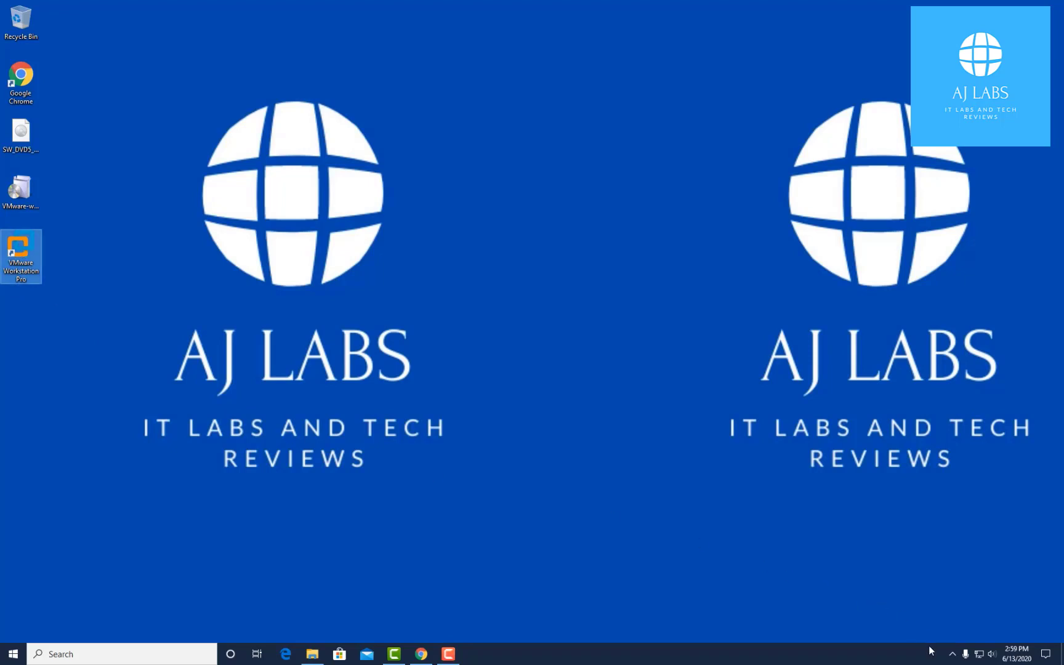
{"action": "left_click", "coordinate": [953, 653]}
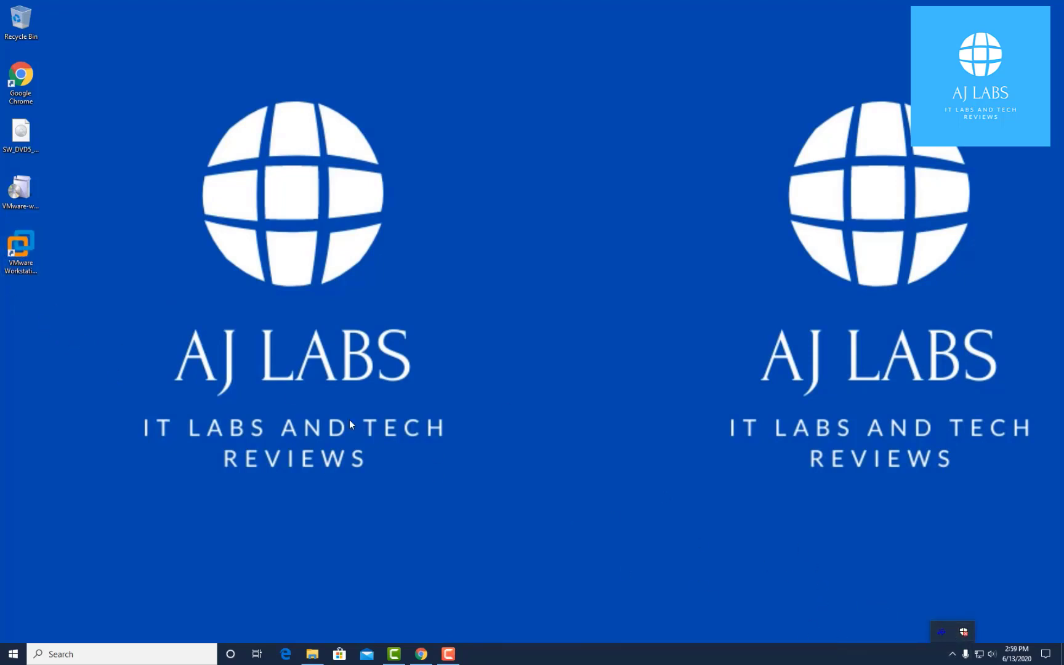
{"action": "left_click", "coordinate": [21, 251]}
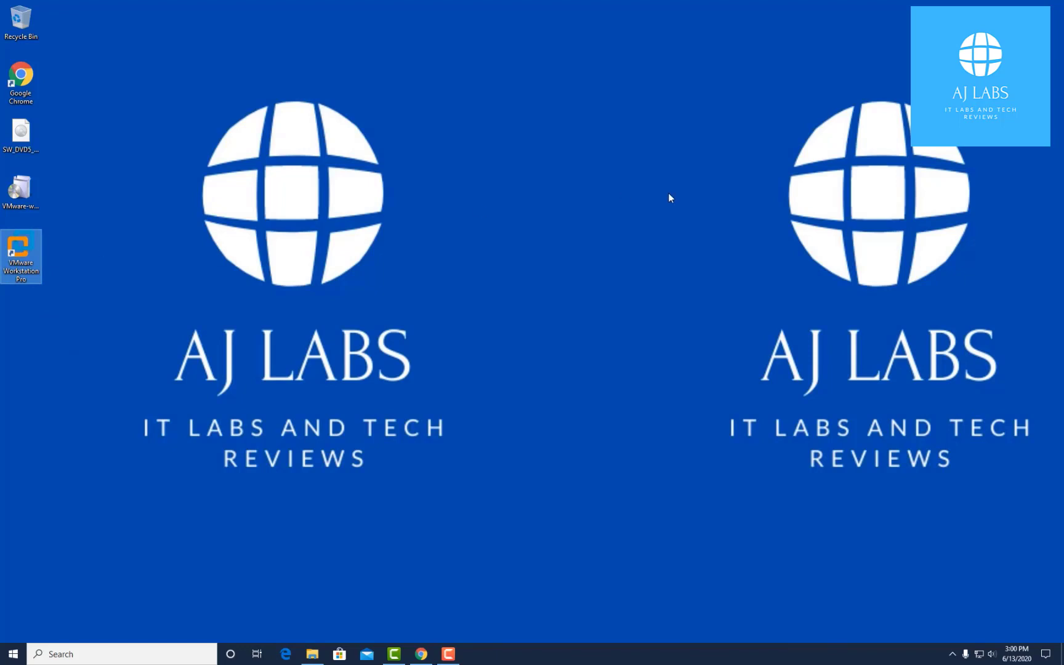
{"action": "key", "text": "Return"}
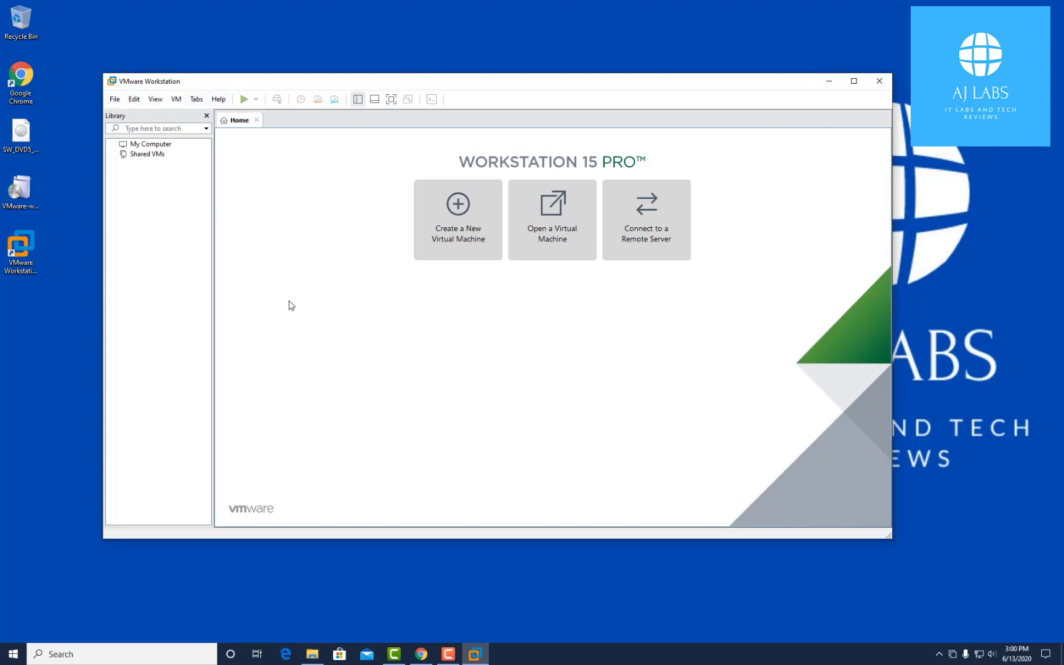
Examine the scan location in the Scan for Virtual Machines wizard, and close the wizard without scanning
{"action": "left_click", "coordinate": [116, 99]}
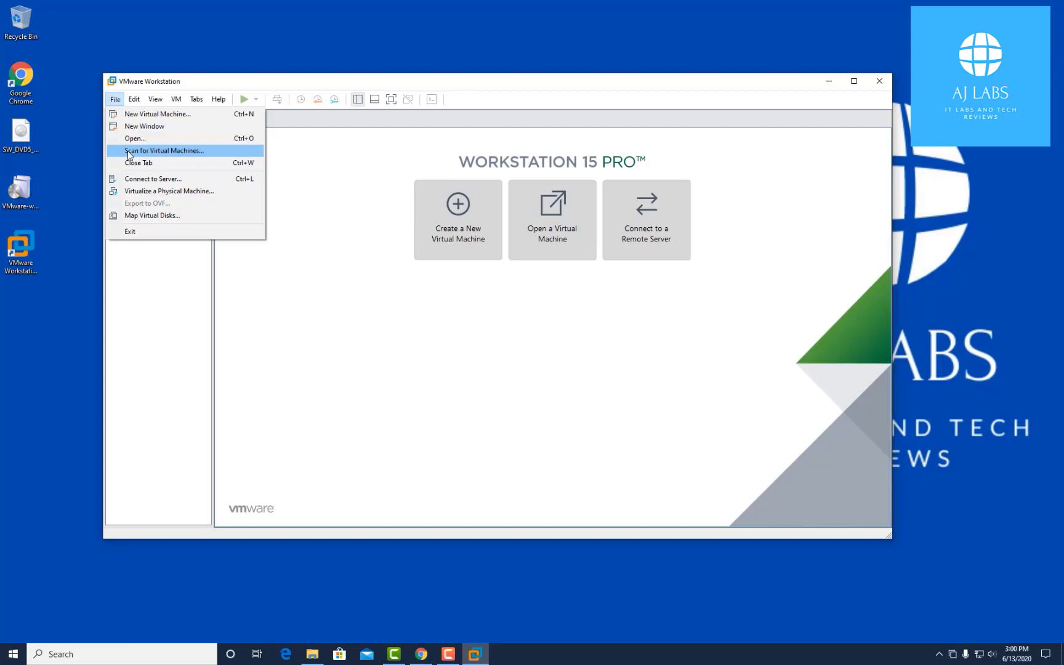
{"action": "left_click", "coordinate": [170, 153]}
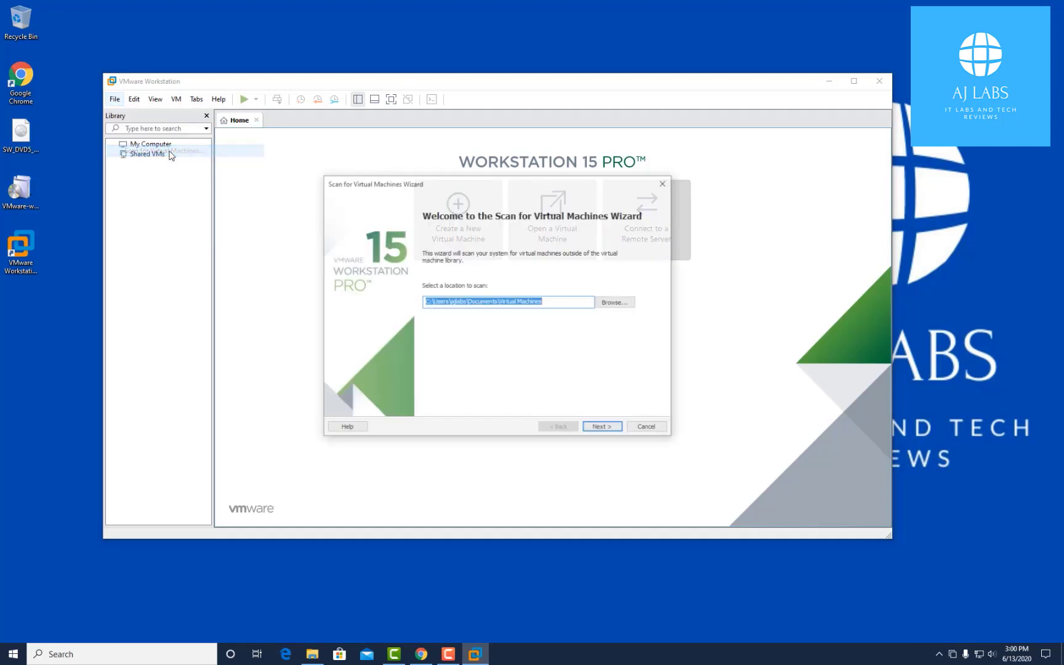
{"action": "left_click", "coordinate": [430, 301]}
{"action": "left_click_drag", "start_coordinate": [431, 301], "coordinate": [425, 301]}
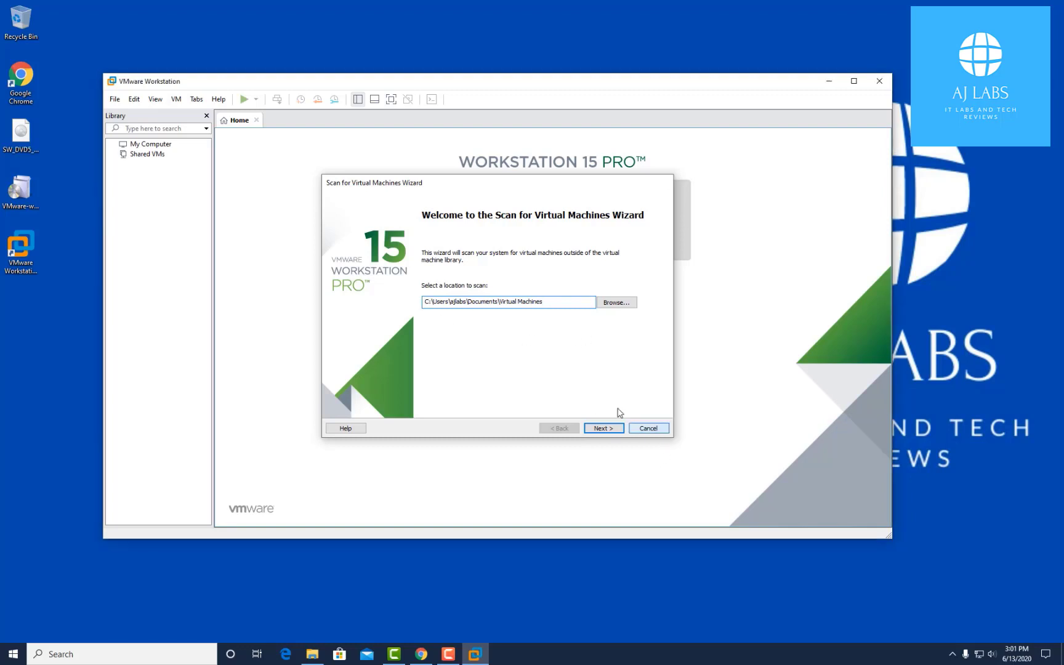
{"action": "left_click", "coordinate": [649, 428]}
View the server and login fields for connecting to a remote server, and cancel without connecting
{"action": "left_click", "coordinate": [115, 103]}
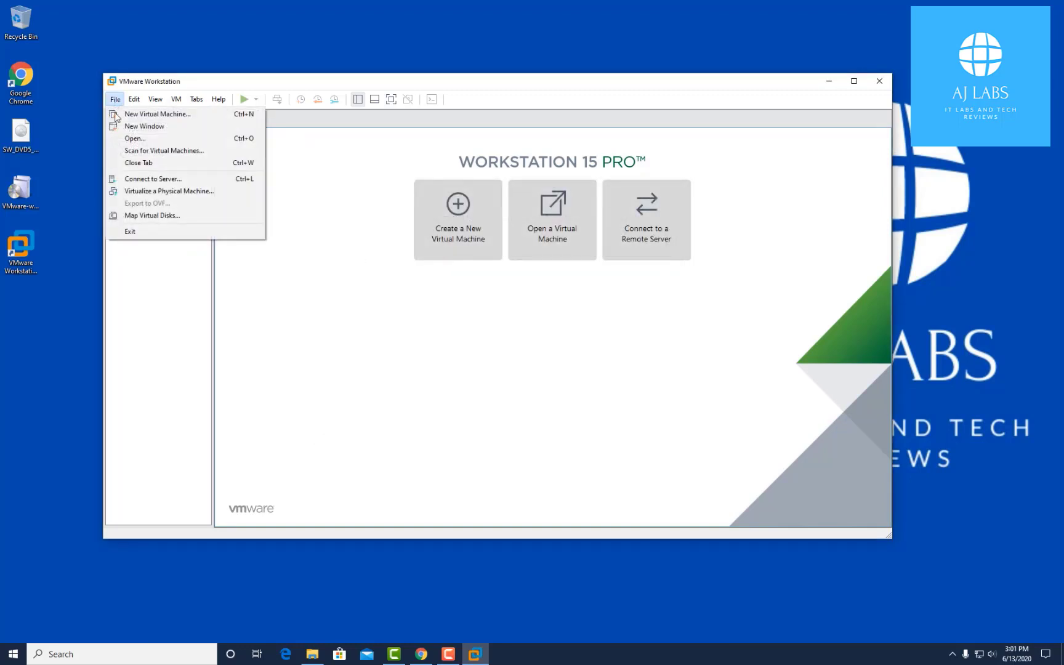
{"action": "left_click", "coordinate": [190, 180]}
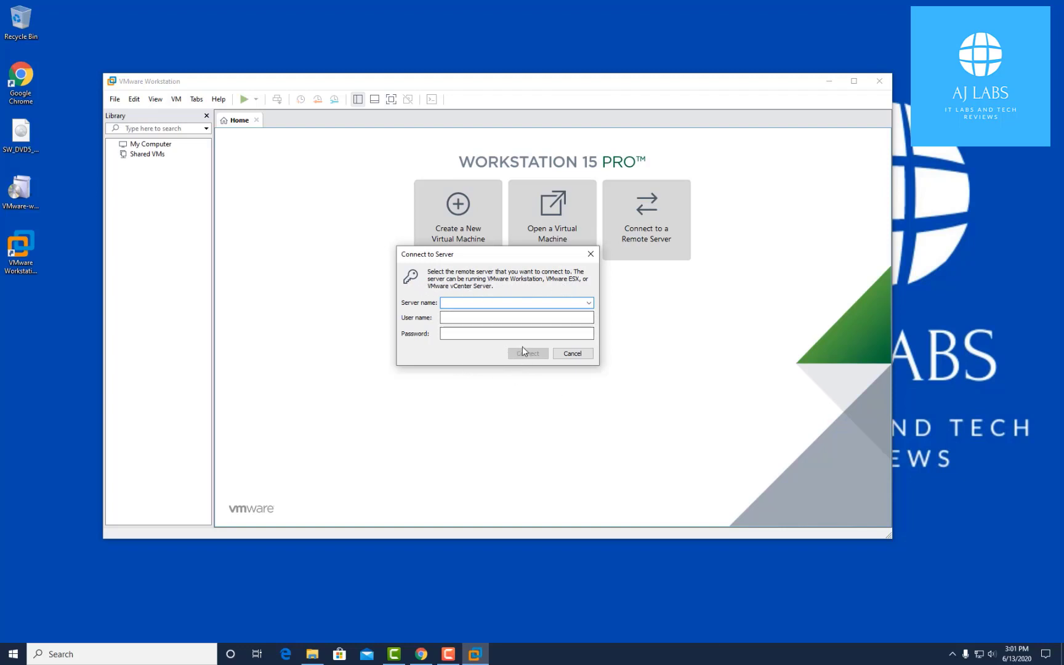
{"action": "left_click", "coordinate": [588, 355]}
Check what virtualizing a physical machine requires, and dismiss the notice
{"action": "left_click", "coordinate": [115, 100]}
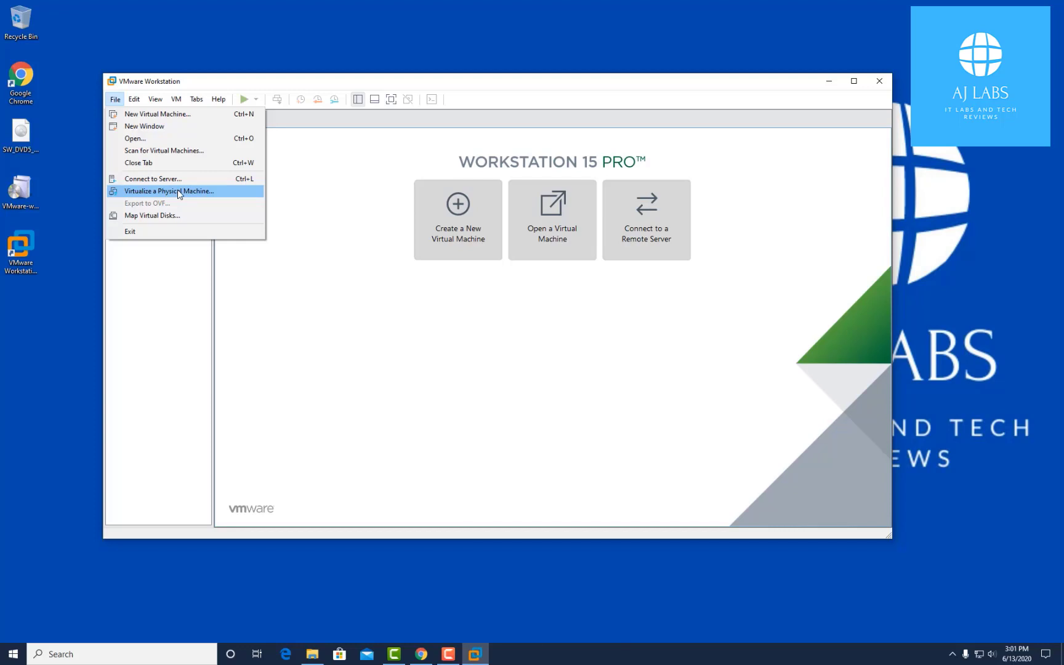
{"action": "left_click", "coordinate": [220, 192]}
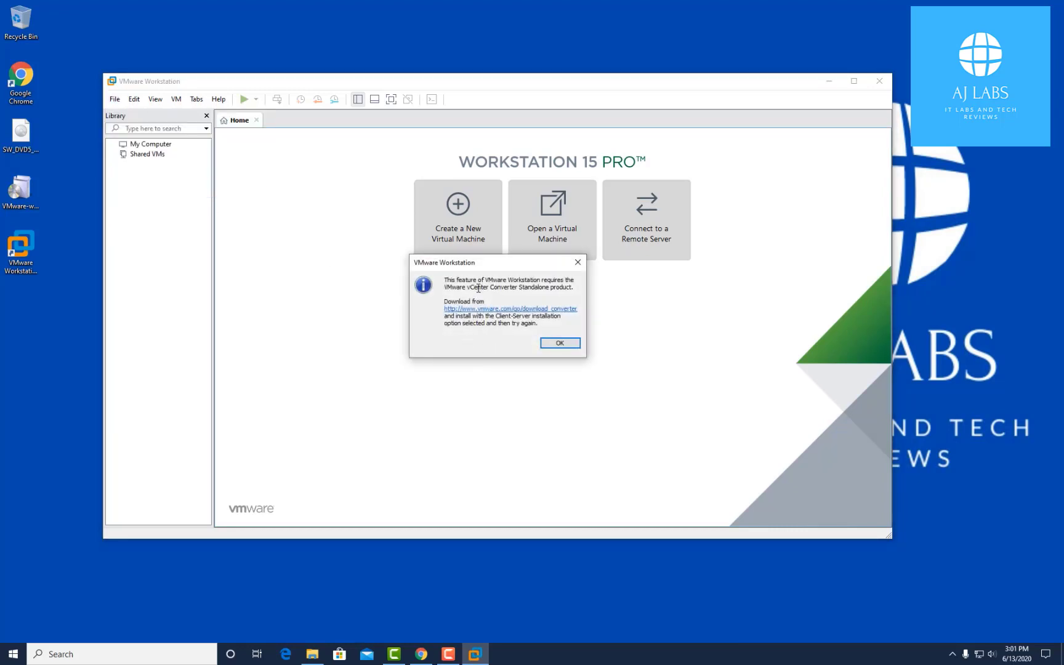
{"action": "left_click_drag", "start_coordinate": [468, 287], "coordinate": [516, 290]}
{"action": "left_click", "coordinate": [582, 267]}
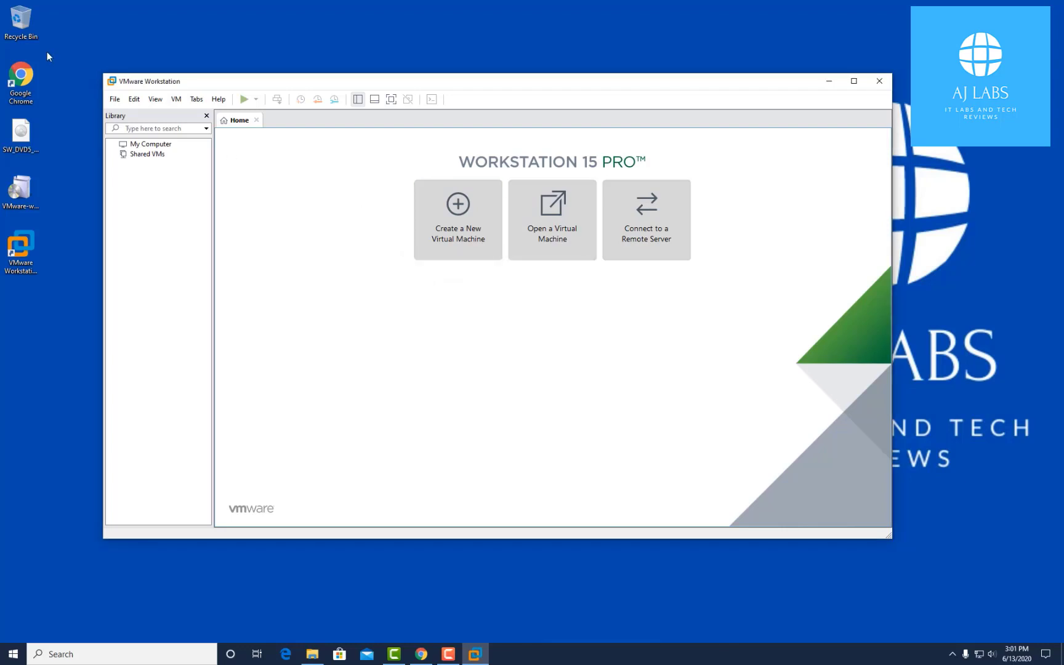
View the dialog for mapping or disconnecting virtual disks, and close it without mapping a disk
{"action": "left_click", "coordinate": [116, 100]}
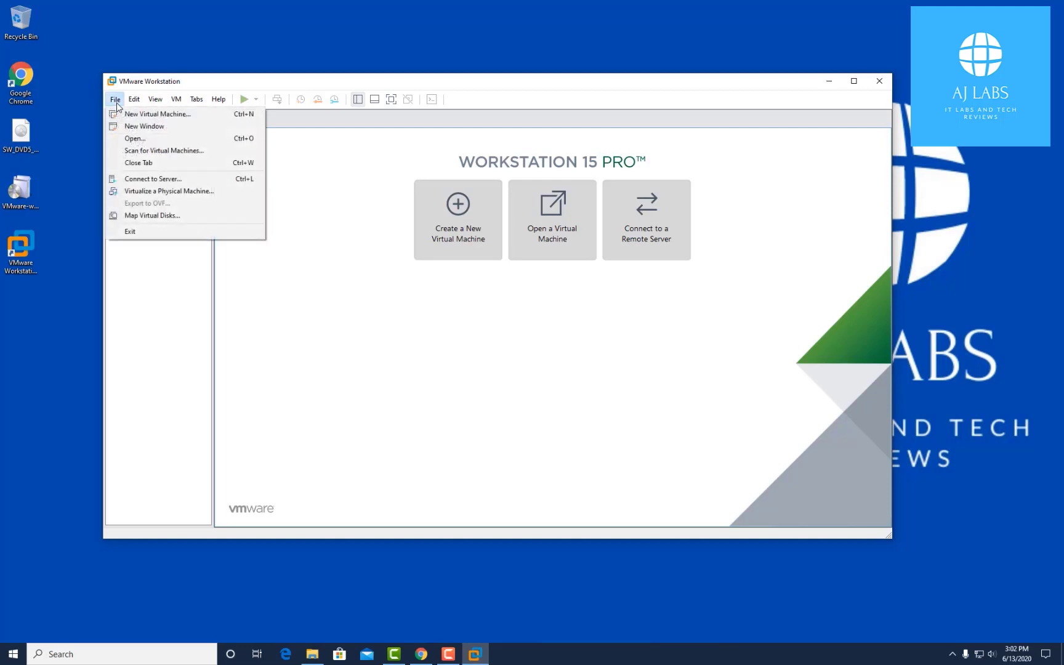
{"action": "left_click", "coordinate": [214, 220]}
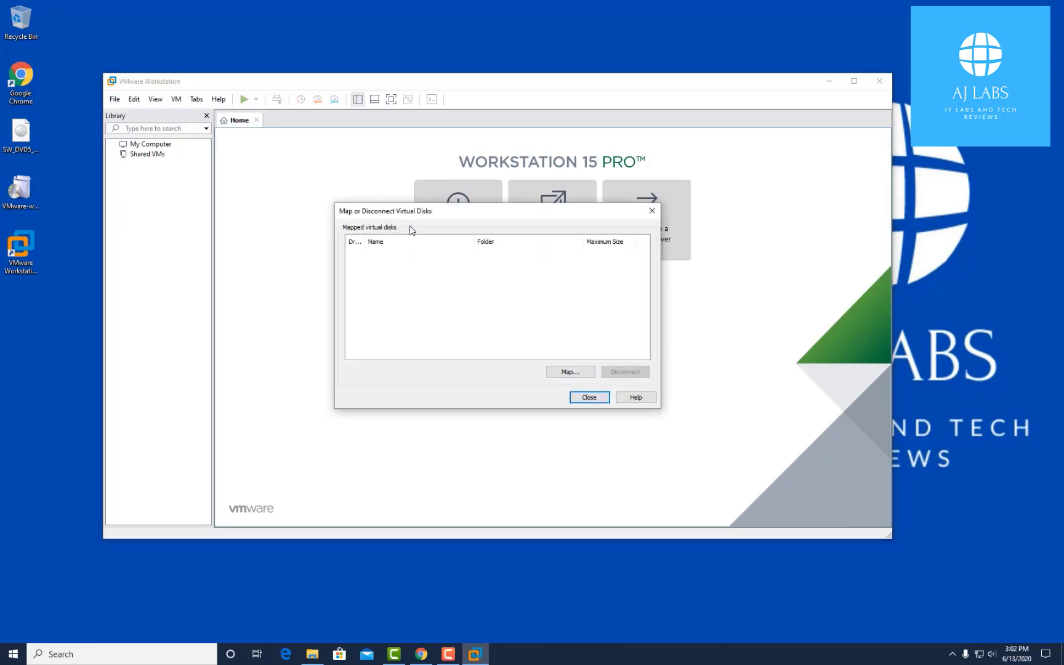
{"action": "left_click", "coordinate": [652, 212]}
Inspect the VMnet1 and VMnet8 network settings in the Virtual Network Editor, and close the editor
{"action": "left_click", "coordinate": [137, 101]}
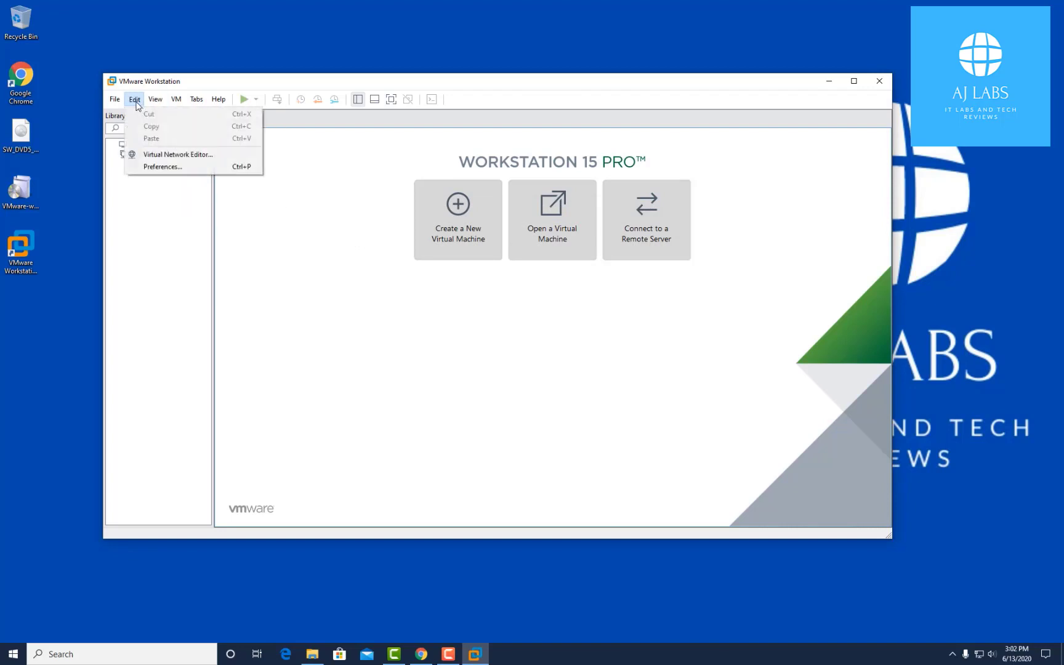
{"action": "left_click", "coordinate": [163, 154]}
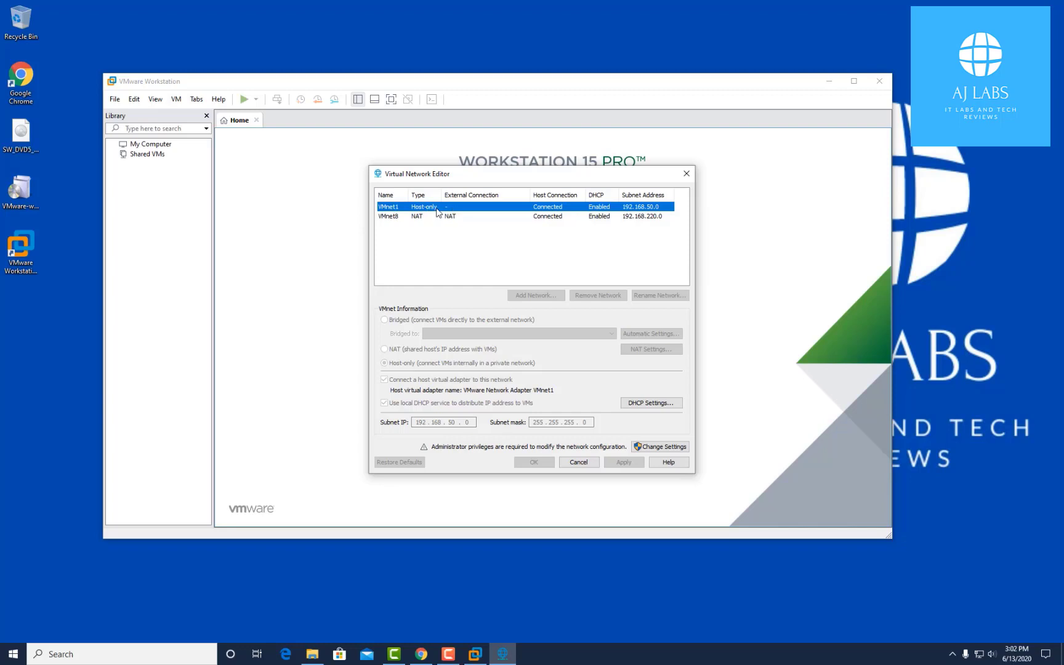
{"action": "left_click", "coordinate": [399, 217]}
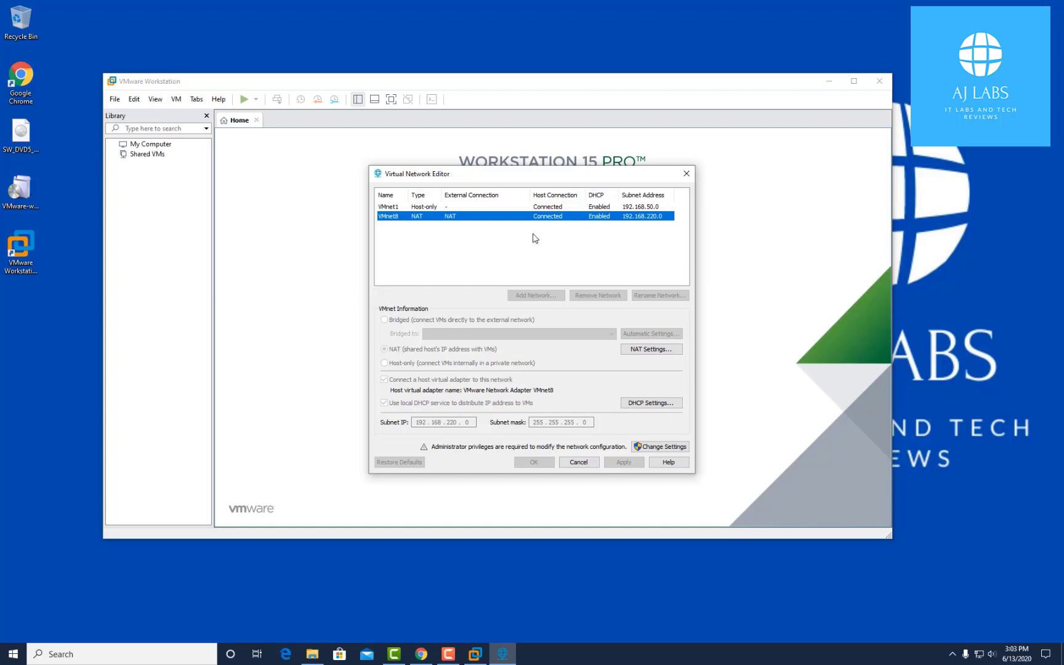
{"action": "left_click", "coordinate": [685, 178]}
{"action": "left_click", "coordinate": [687, 175]}
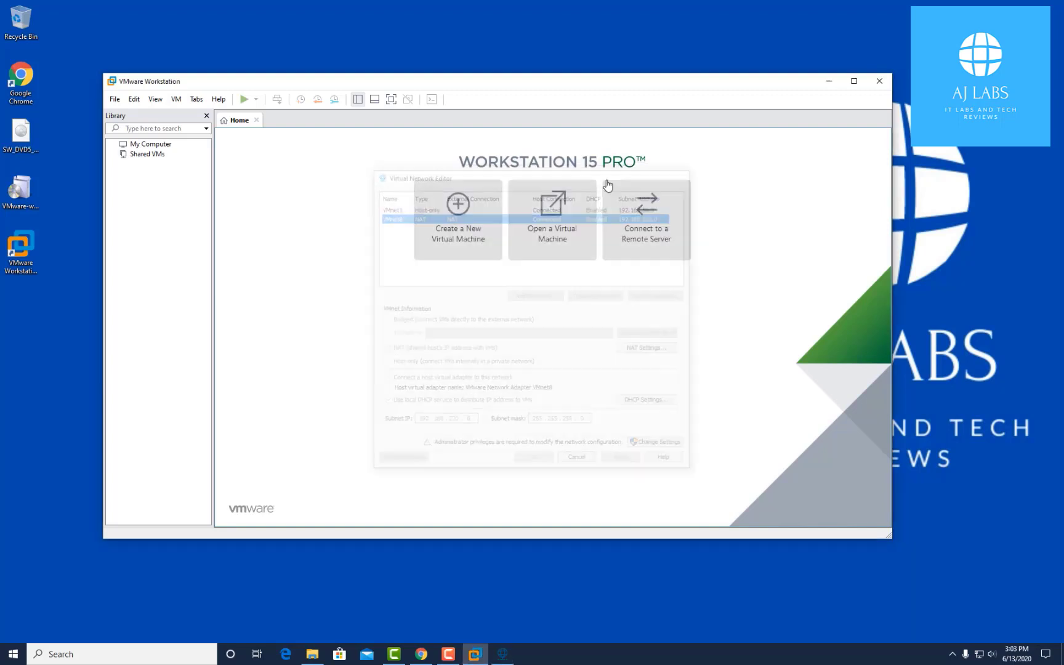
Set the default location for virtual machines to H:\VMs in the Workspace preferences
{"action": "left_click", "coordinate": [134, 99]}
{"action": "left_click", "coordinate": [176, 167]}
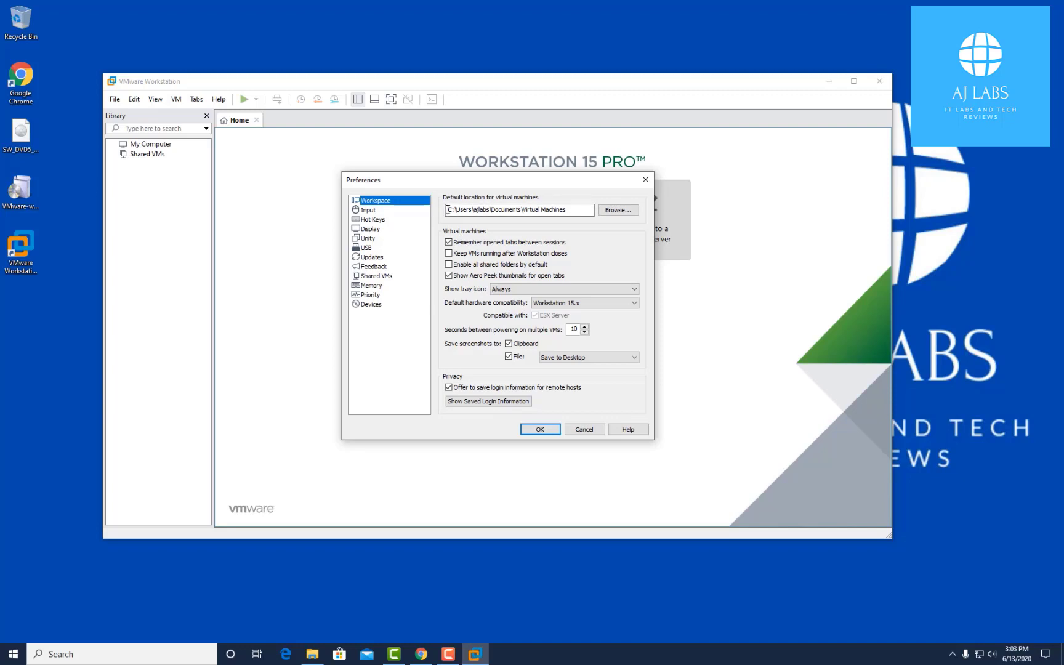
{"action": "left_click_drag", "start_coordinate": [447, 209], "coordinate": [573, 211]}
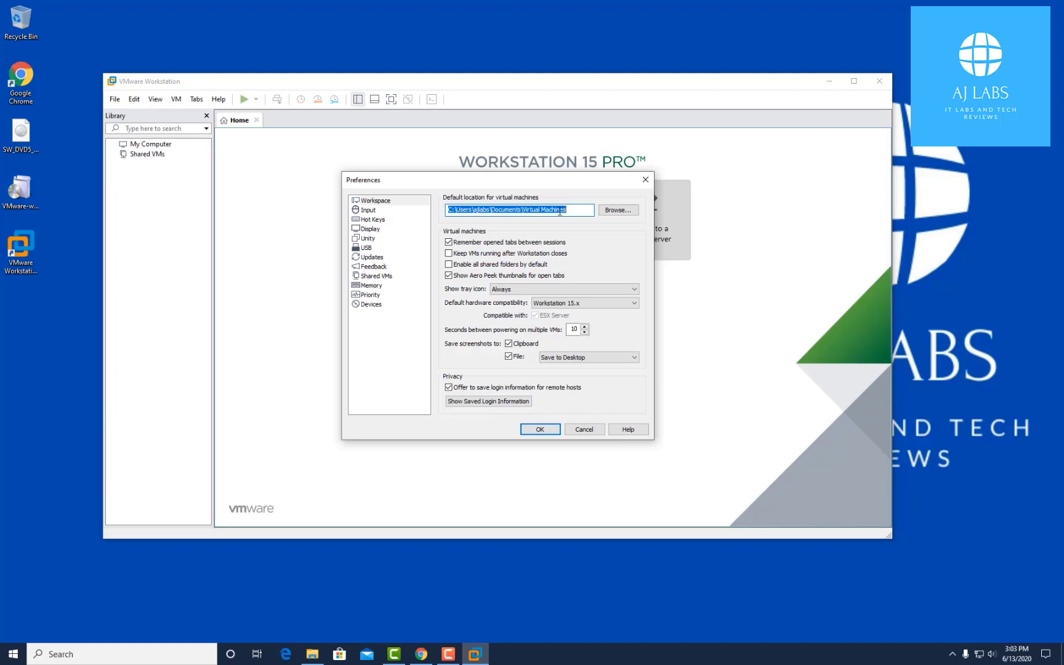
{"action": "left_click", "coordinate": [450, 210]}
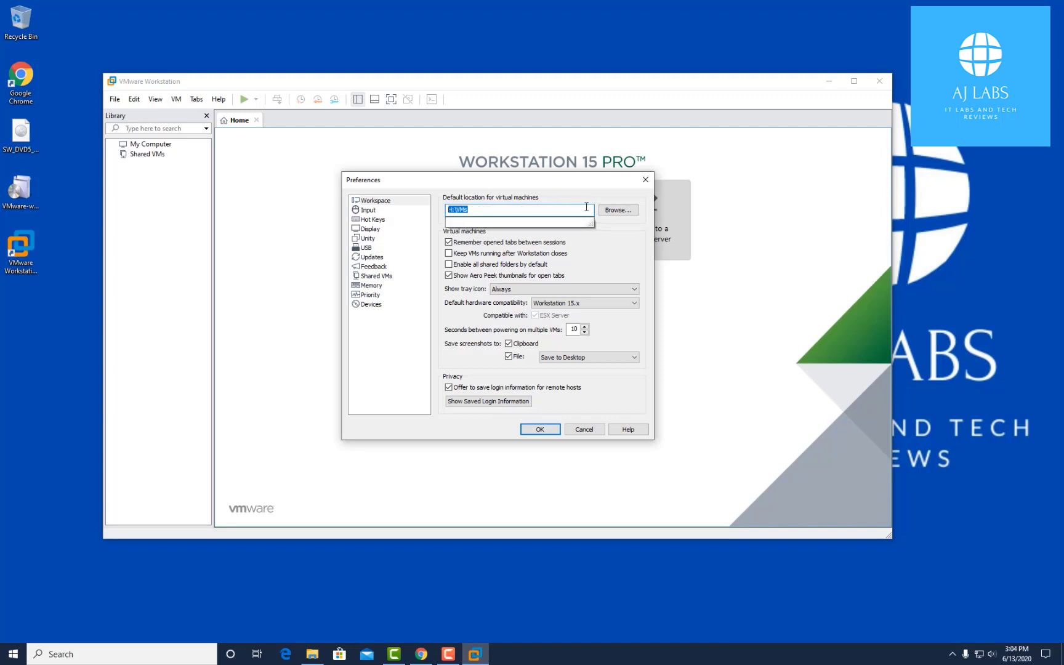
{"action": "key", "text": "BackSpace"}
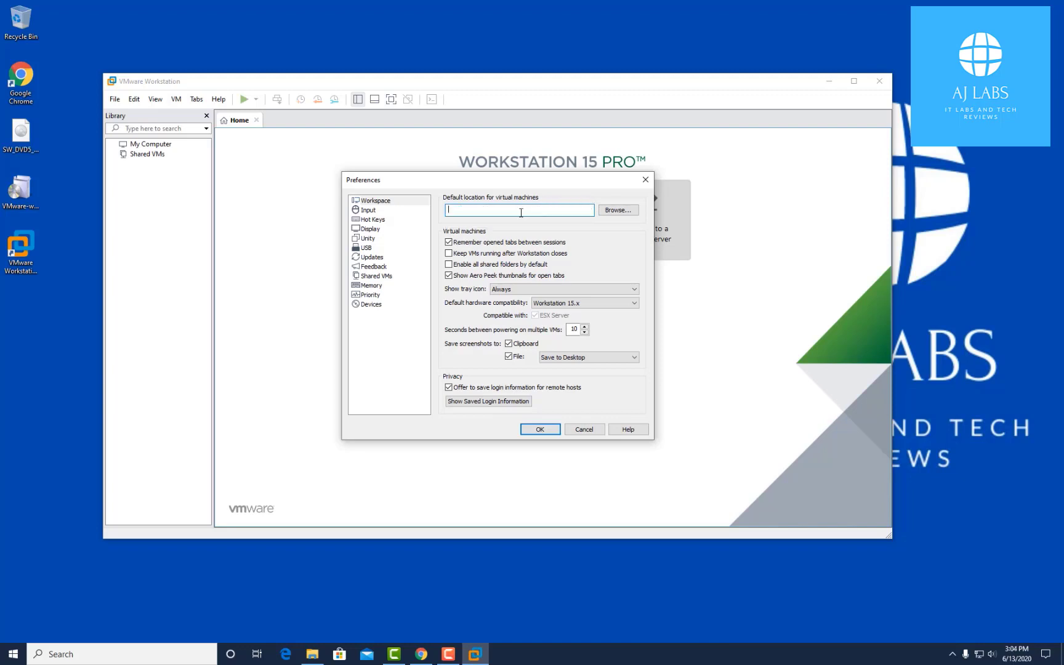
{"action": "type", "text": "H:\\VMs"}
Review the Input, Hot Keys, Display, Unity and USB preferences
{"action": "left_click", "coordinate": [369, 210]}
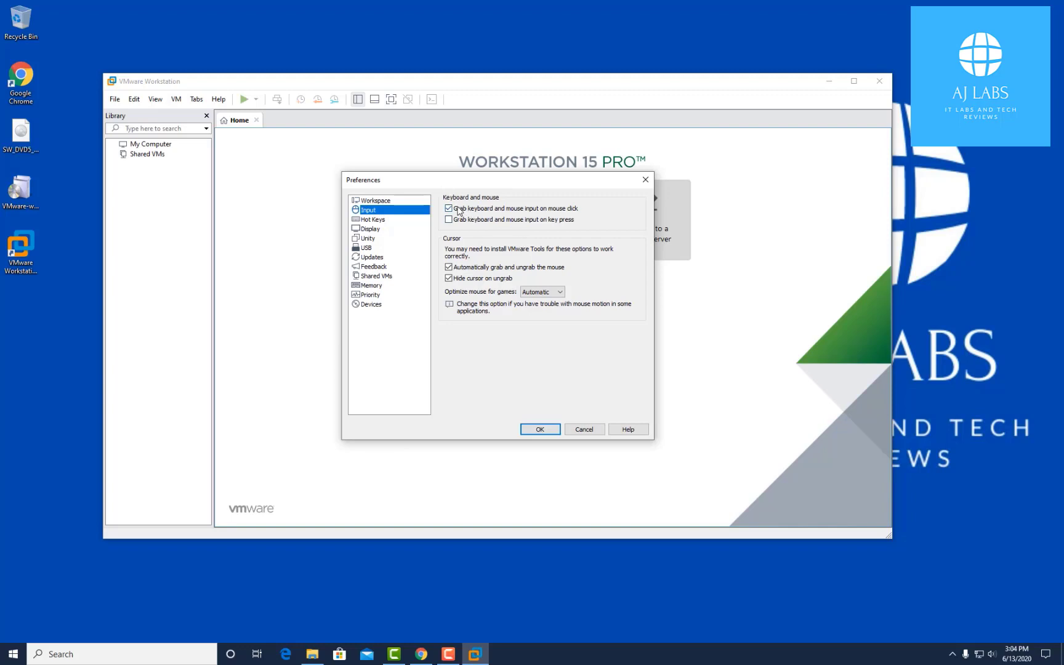
{"action": "left_click", "coordinate": [378, 221]}
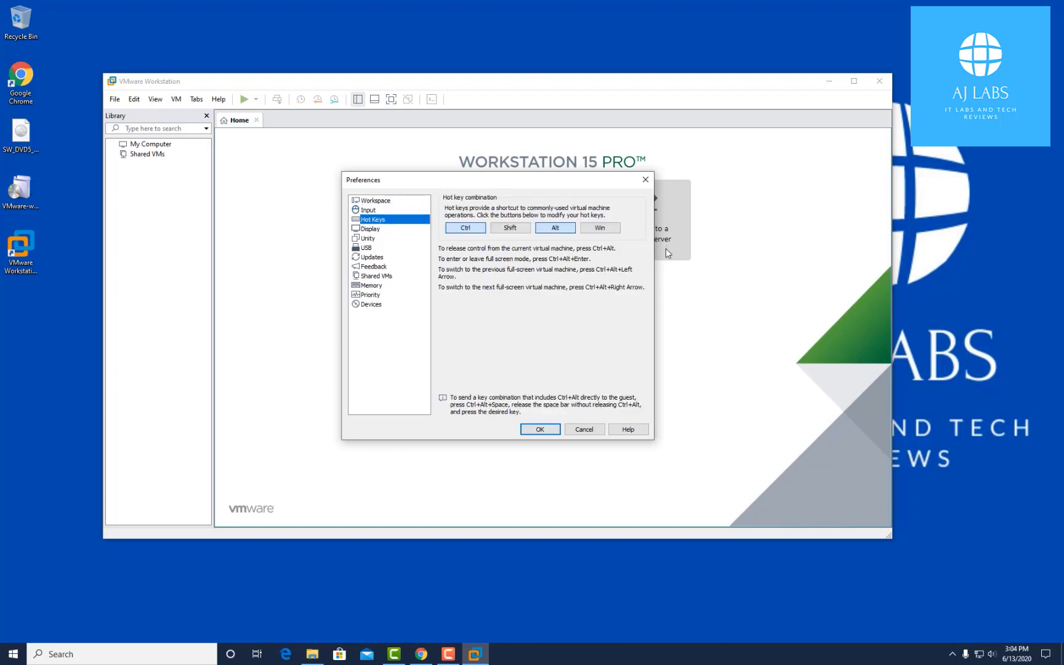
{"action": "left_click", "coordinate": [372, 230]}
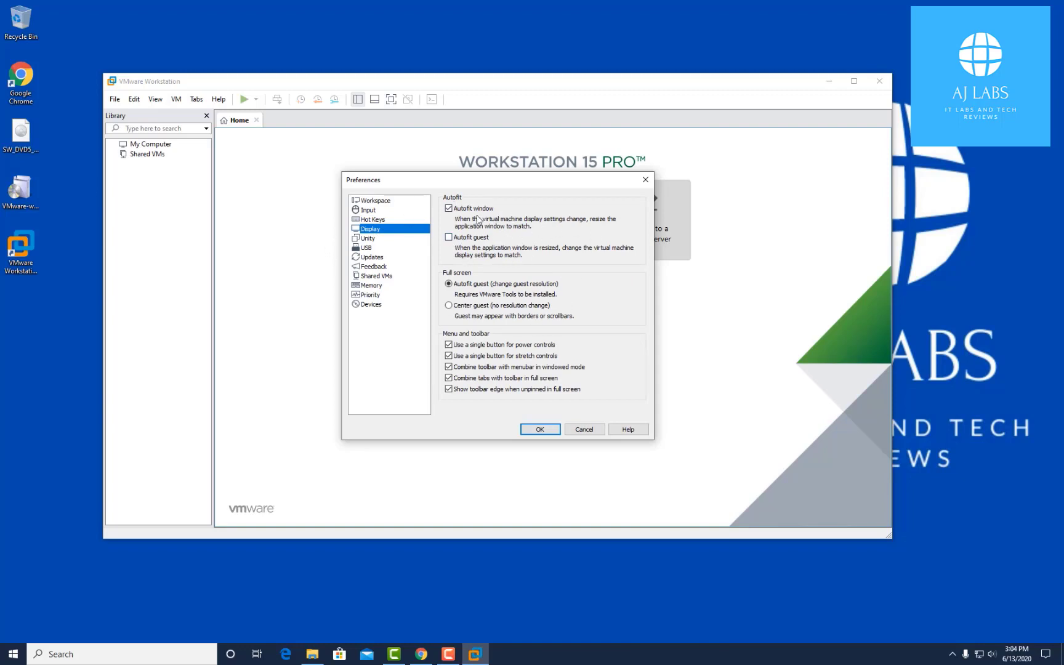
{"action": "left_click", "coordinate": [363, 244]}
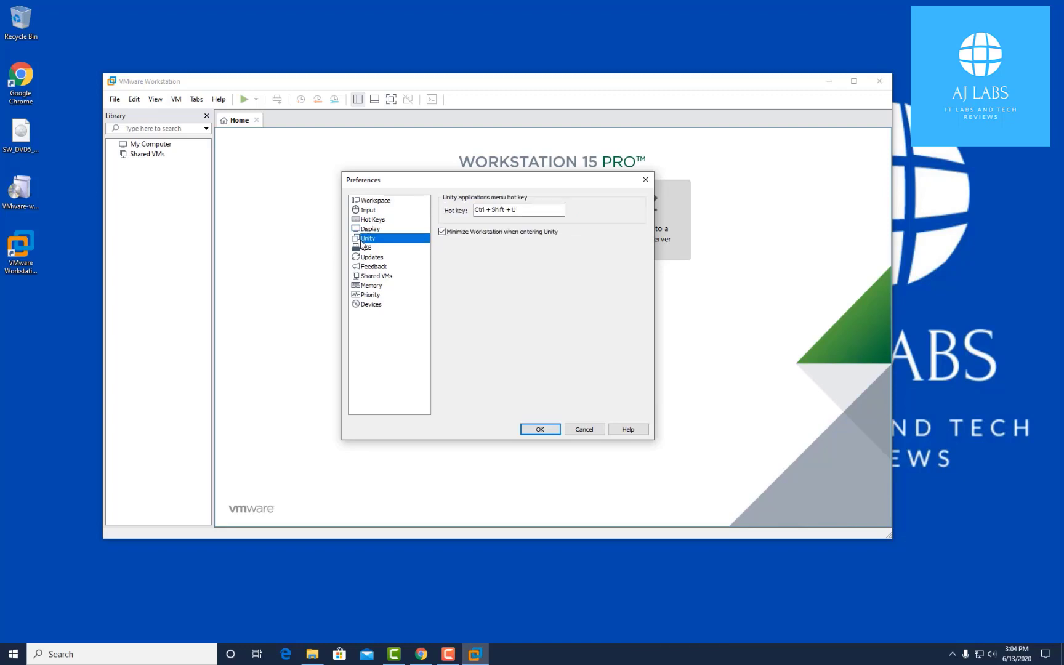
{"action": "left_click", "coordinate": [365, 249]}
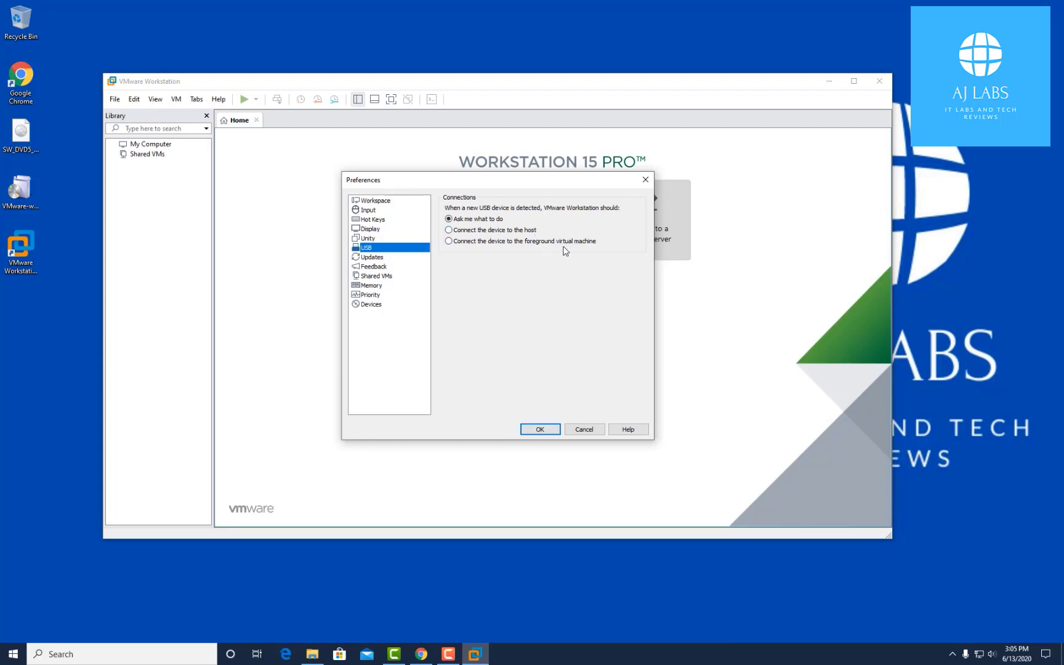
Disable checking for software components as needed in the update preferences, and review the Feedback preferences
{"action": "left_click", "coordinate": [368, 259]}
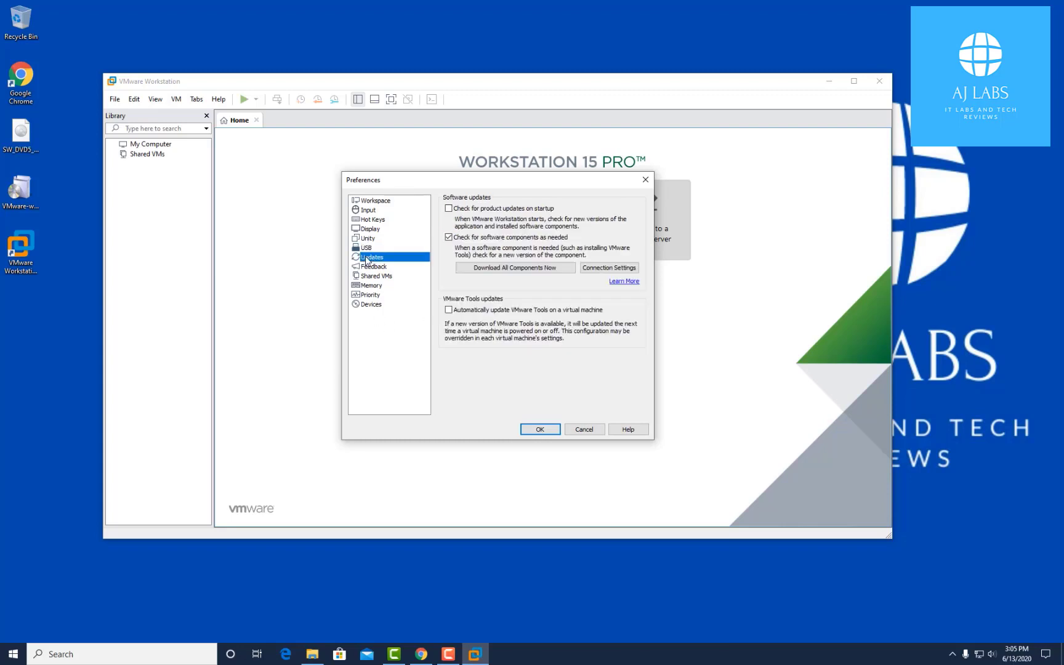
{"action": "left_click", "coordinate": [451, 239]}
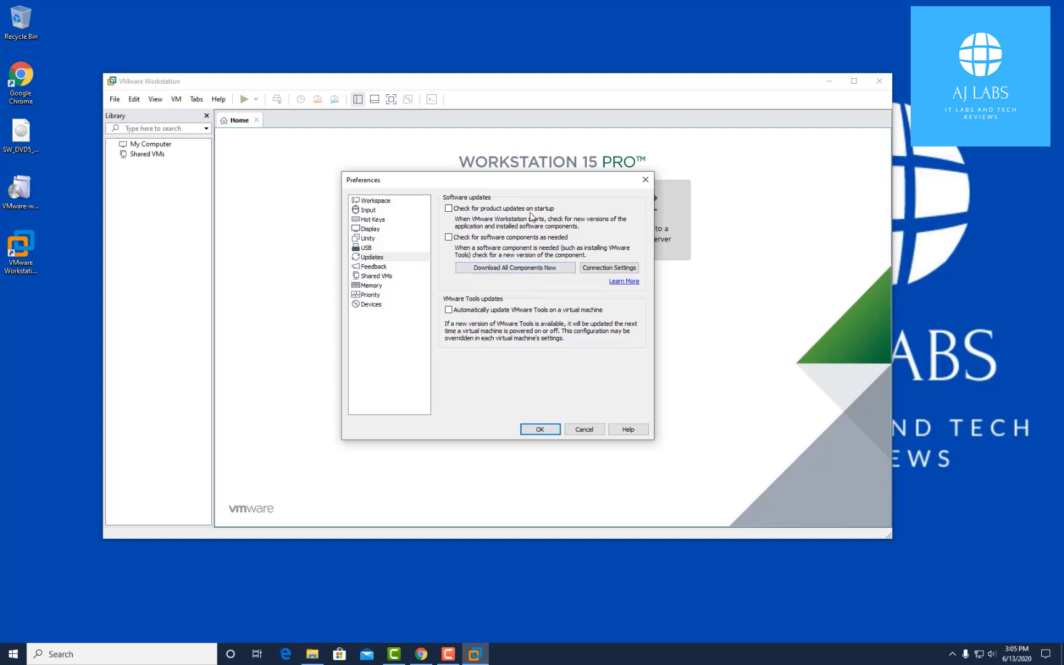
{"action": "left_click", "coordinate": [382, 269]}
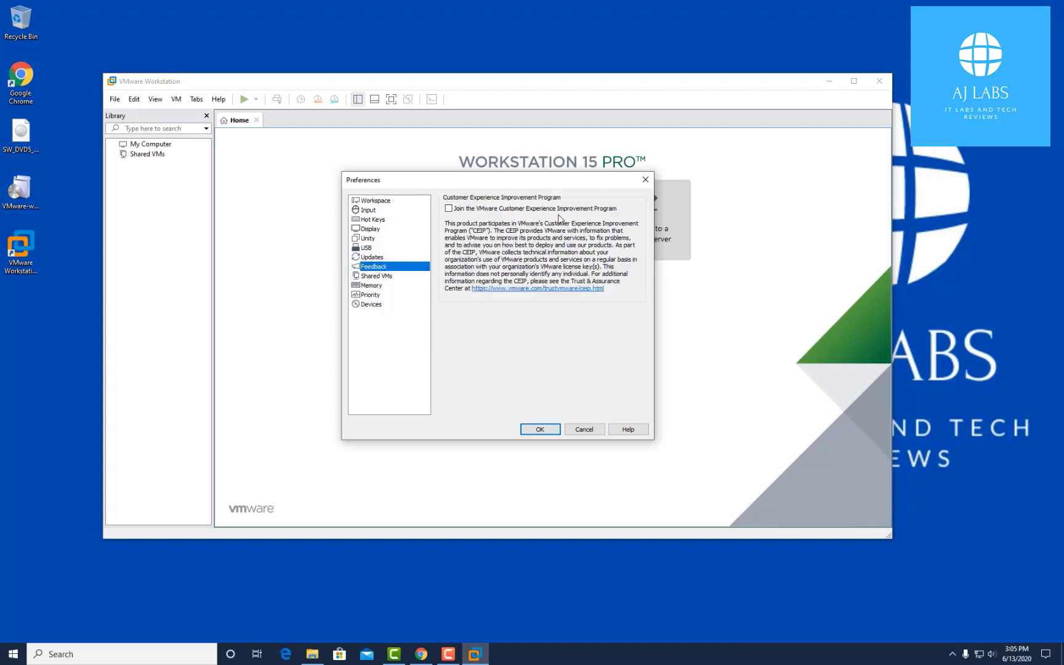
Replace the leading drive and folder part of the Shared VMs location path with H:\VMs
{"action": "left_click", "coordinate": [366, 278]}
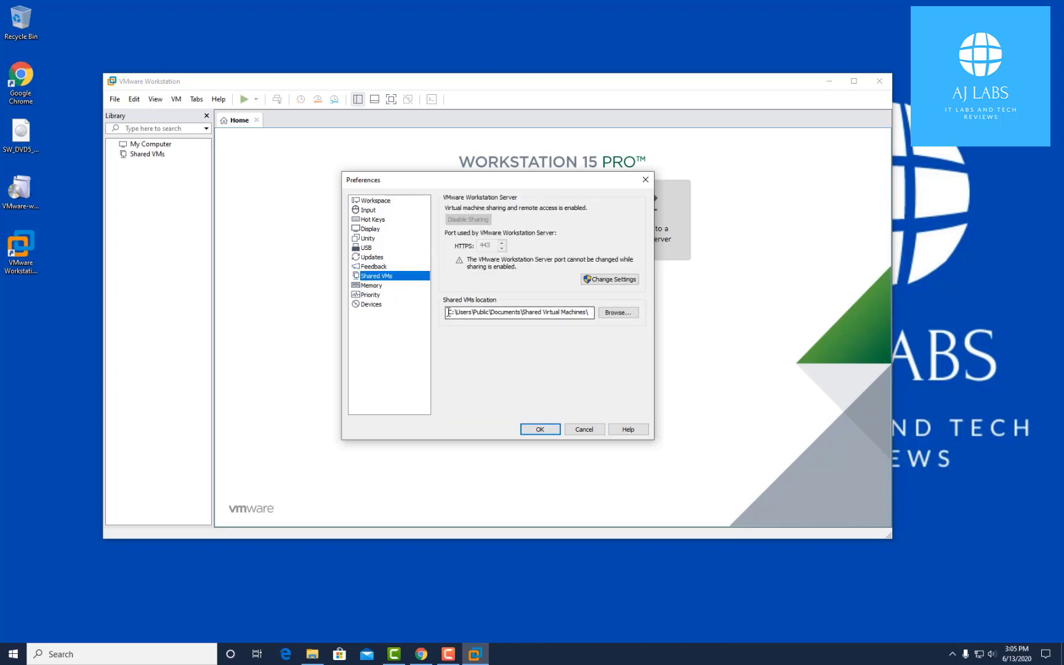
{"action": "left_click_drag", "start_coordinate": [448, 316], "coordinate": [518, 319]}
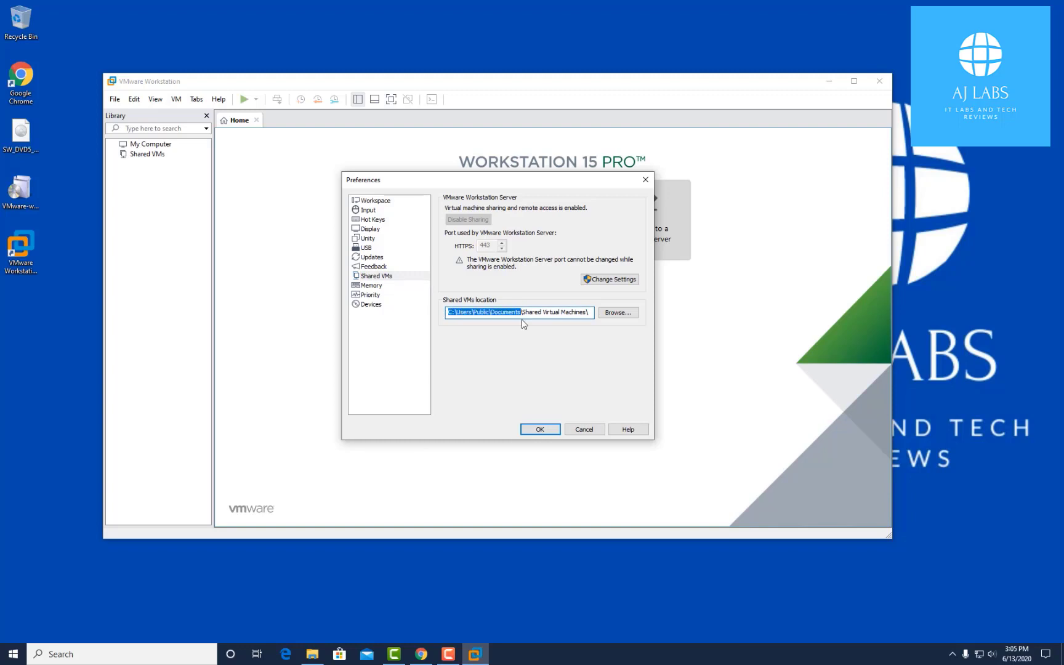
{"action": "type", "text": "H:\\VMs"}
Review the reserved host RAM in the Memory preferences and the default process priority settings
{"action": "left_click", "coordinate": [371, 287]}
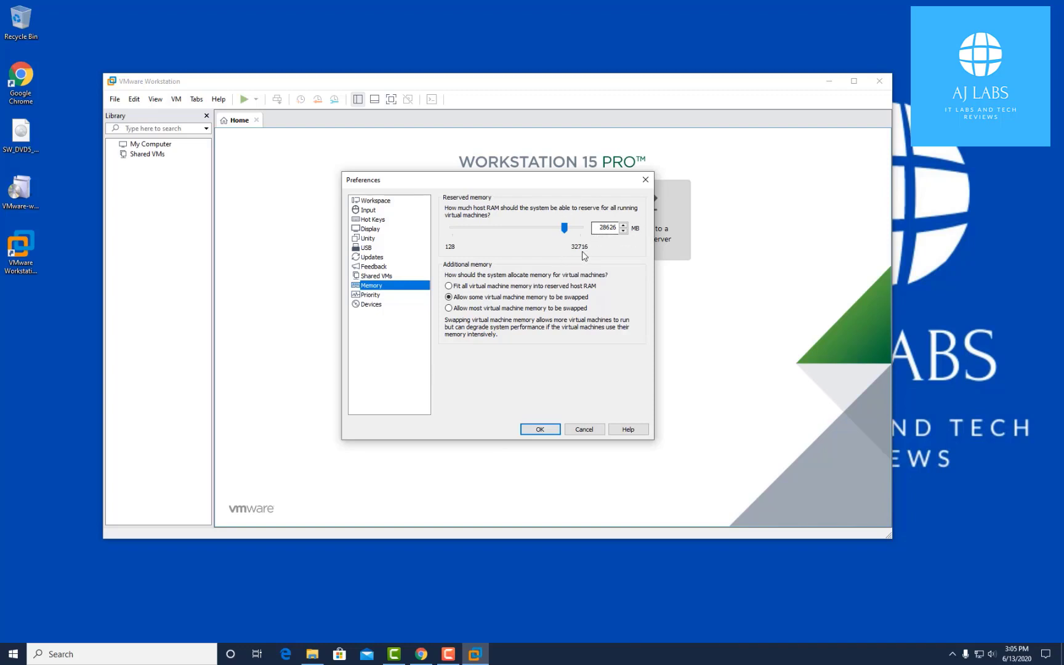
{"action": "left_click_drag", "start_coordinate": [597, 227], "coordinate": [613, 227]}
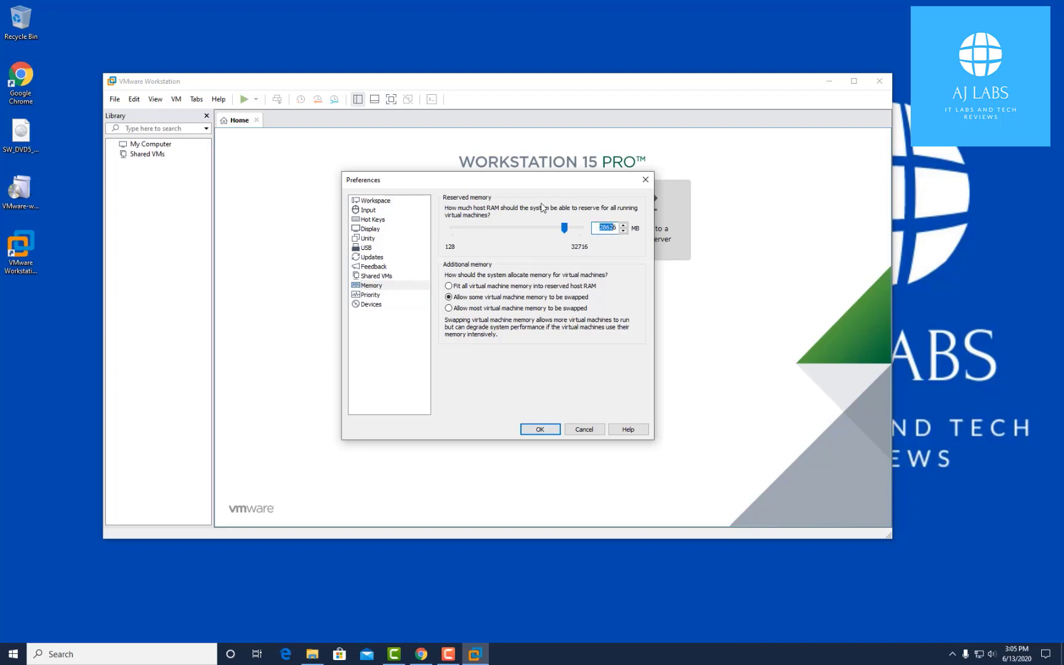
{"action": "left_click", "coordinate": [373, 296]}
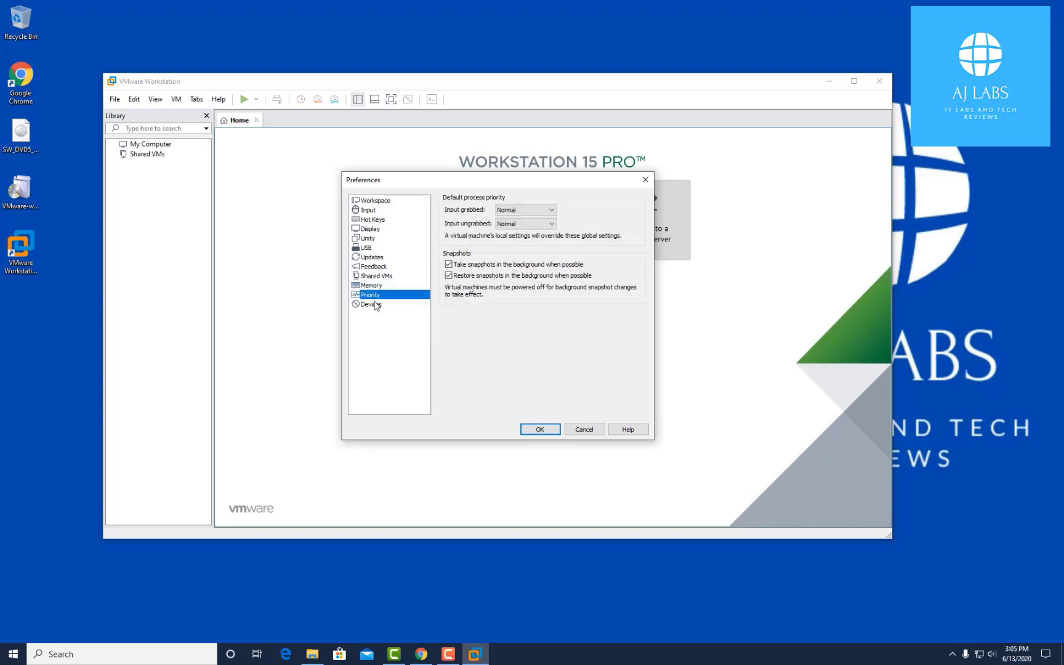
Review the Devices preferences, close the preferences, and look over the available virtual machine and tab commands
{"action": "left_click", "coordinate": [376, 305]}
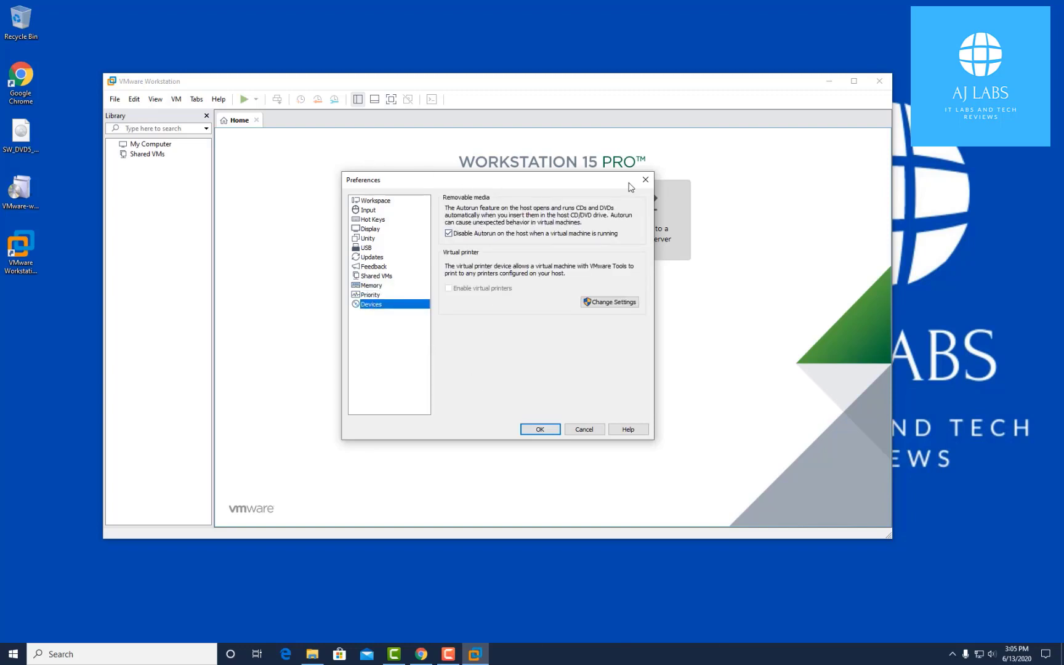
{"action": "left_click", "coordinate": [646, 179]}
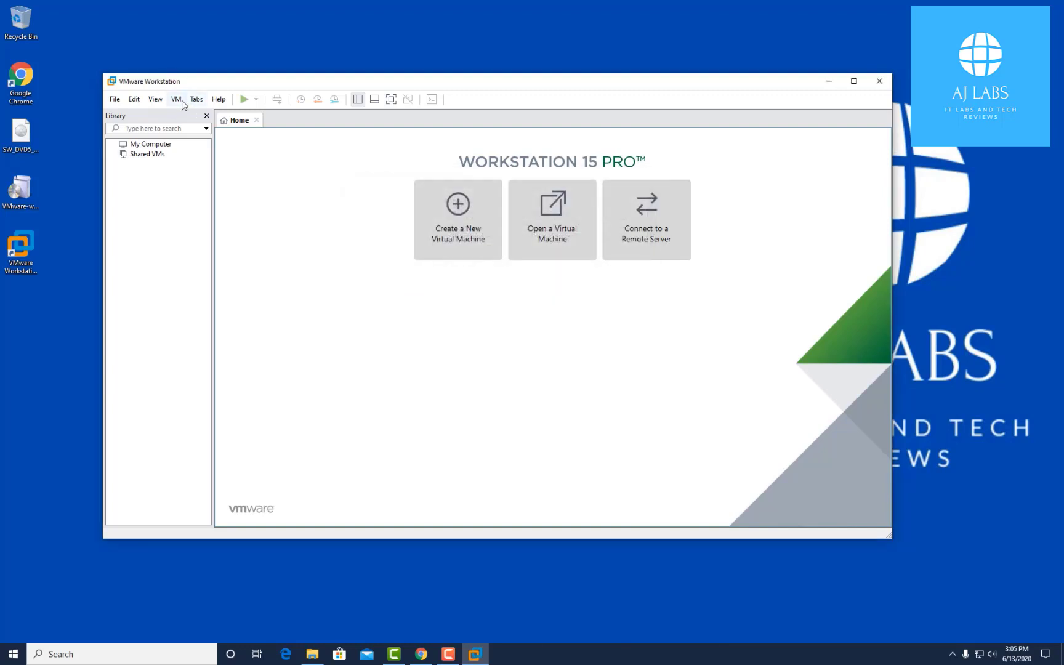
{"action": "left_click", "coordinate": [178, 101]}
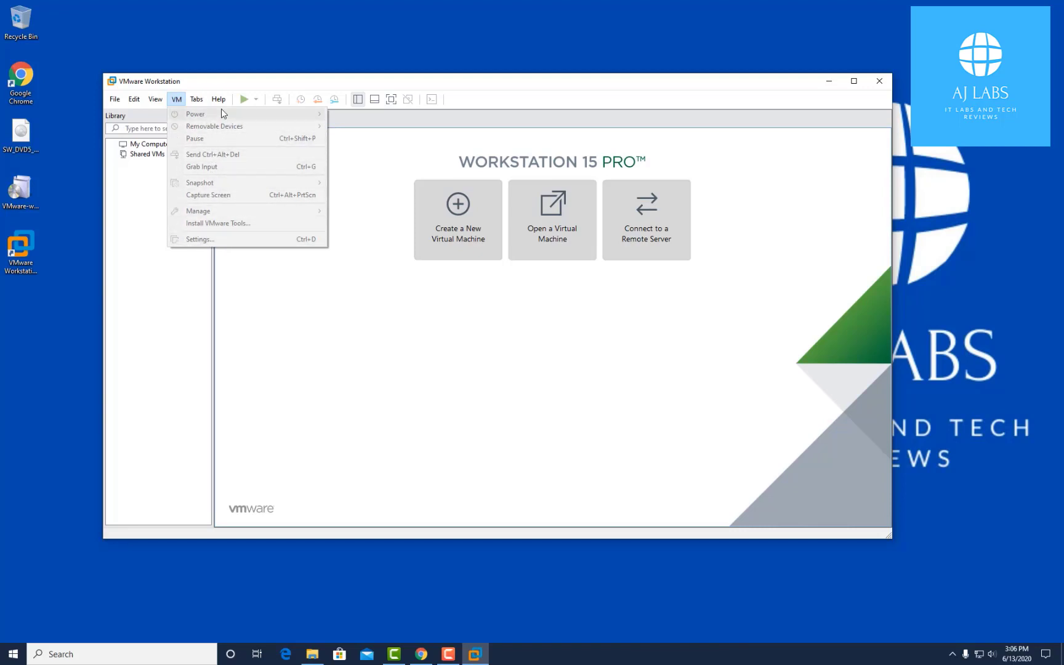
{"action": "mouse_move", "coordinate": [223, 105]}
{"action": "mouse_move", "coordinate": [176, 100]}
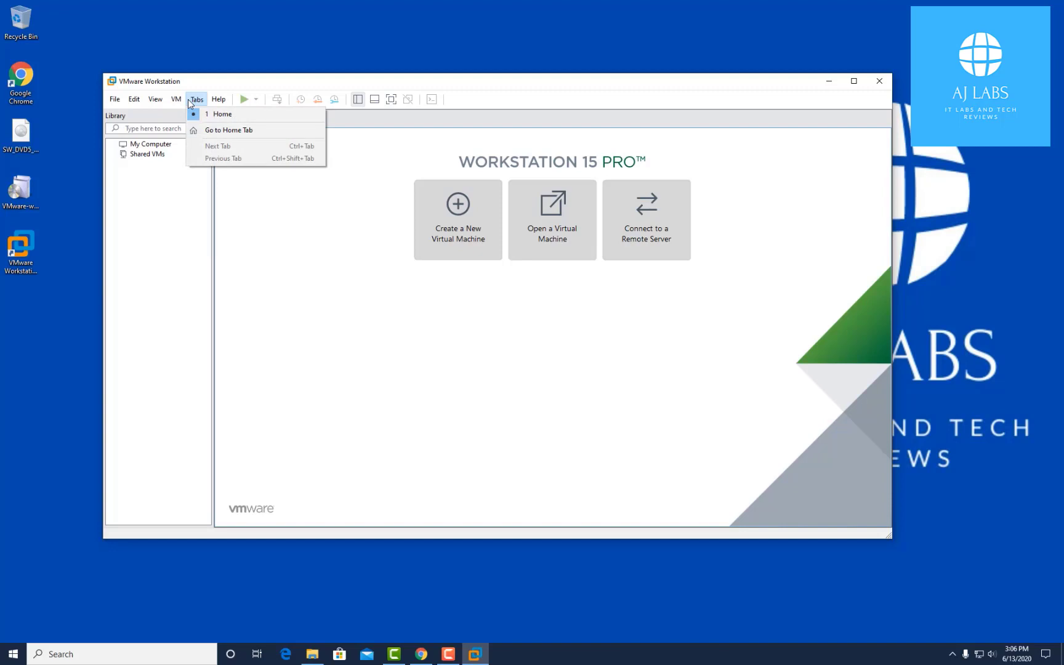
{"action": "left_click", "coordinate": [426, 140]}
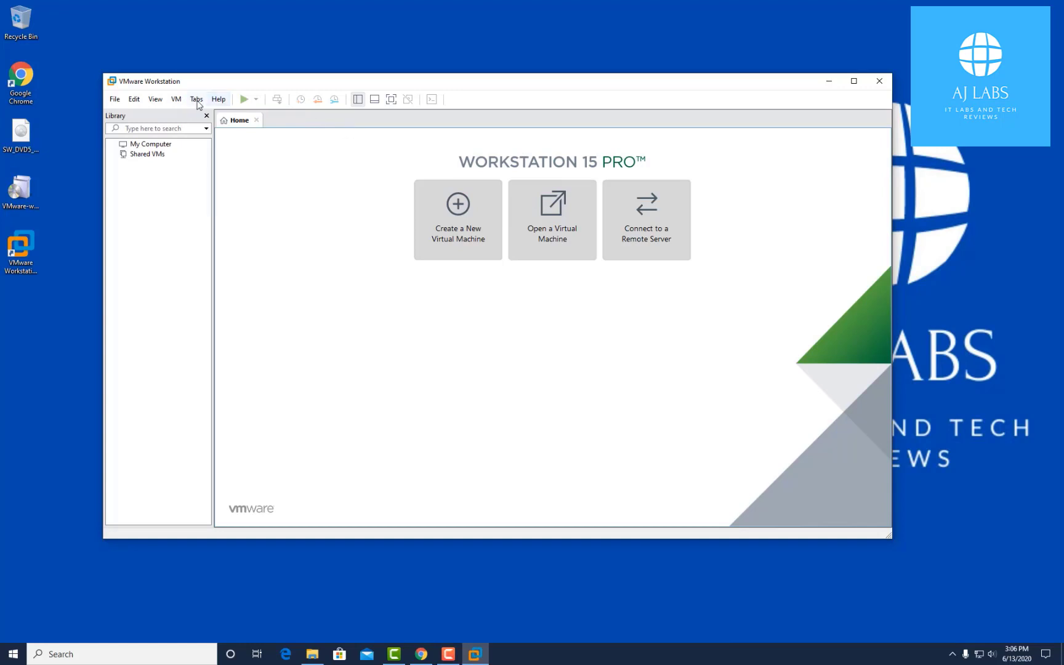
View the VMware Workstation Pro online documentation from the help commands and close the browser window
{"action": "left_click", "coordinate": [218, 100]}
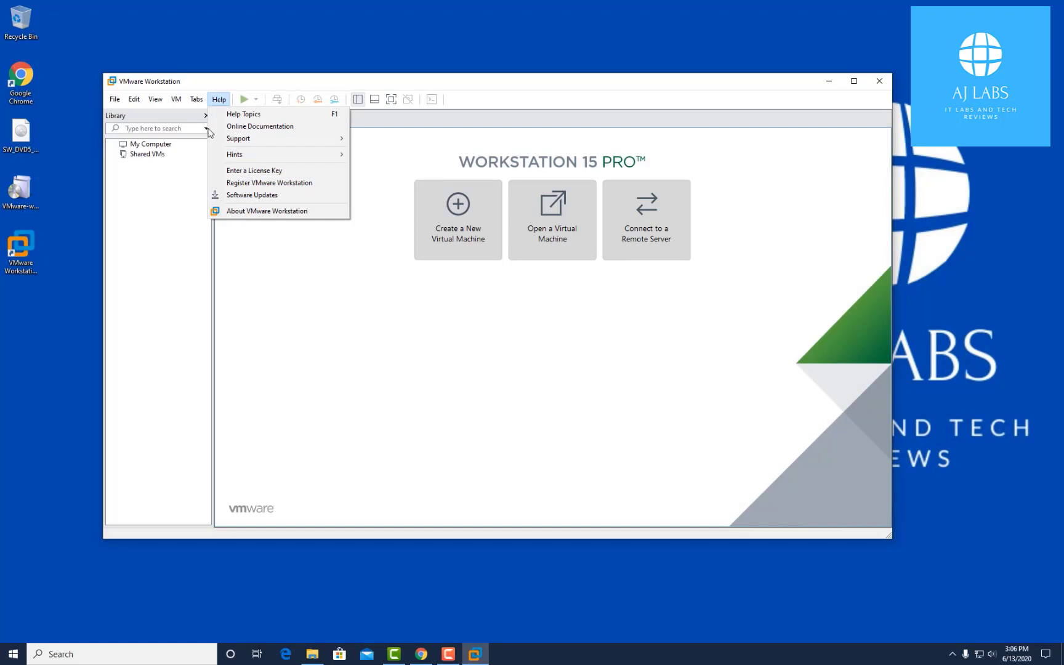
{"action": "left_click", "coordinate": [260, 126]}
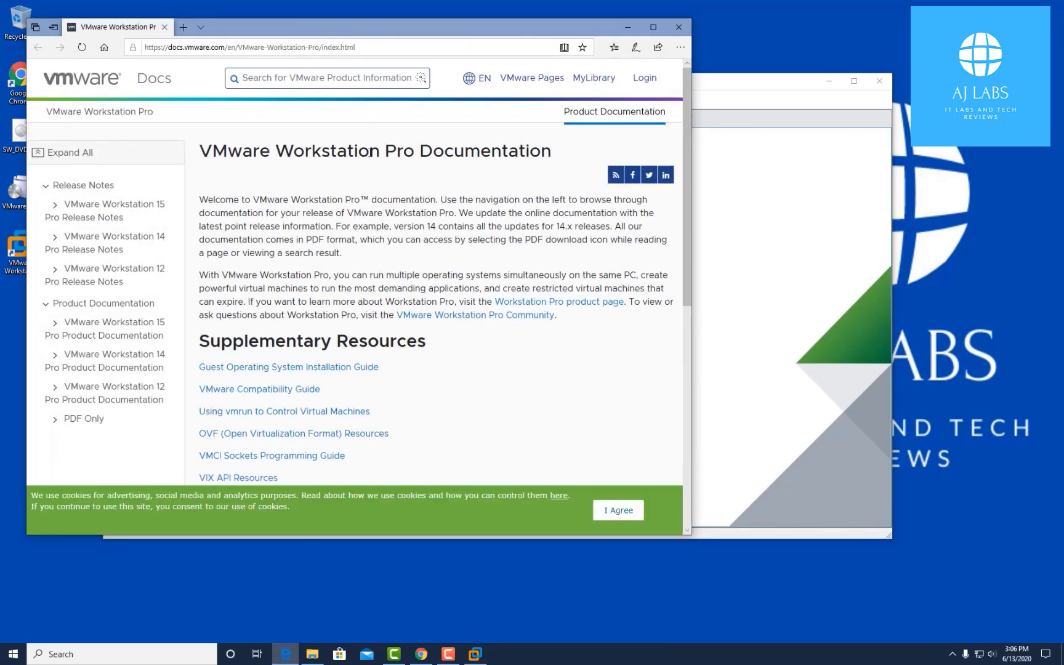
{"action": "left_click_drag", "start_coordinate": [370, 153], "coordinate": [553, 155]}
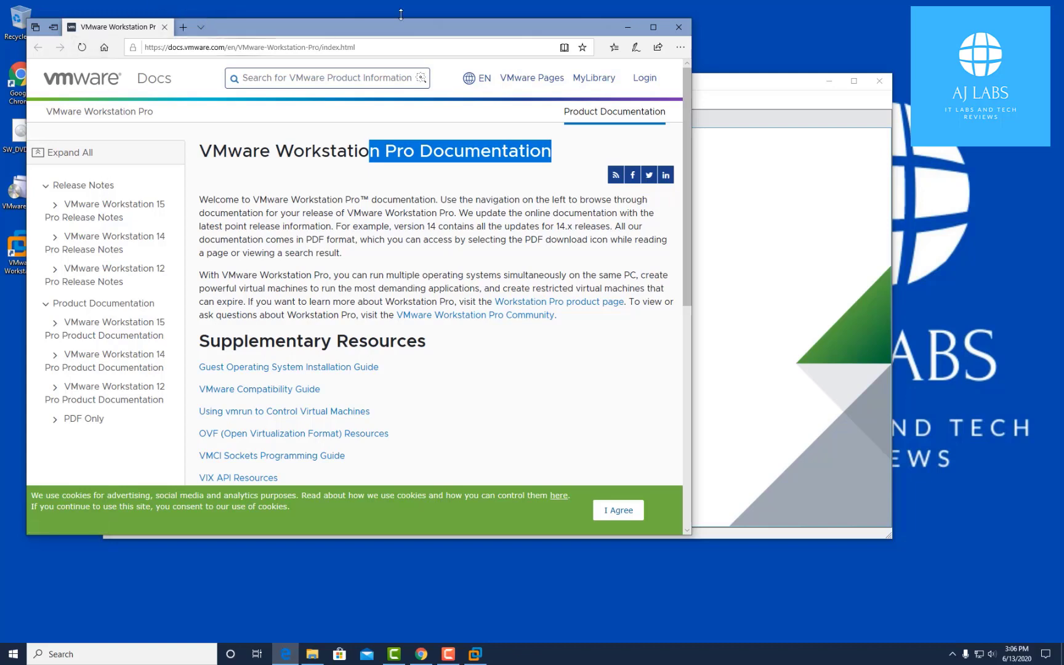
{"action": "left_click", "coordinate": [674, 28]}
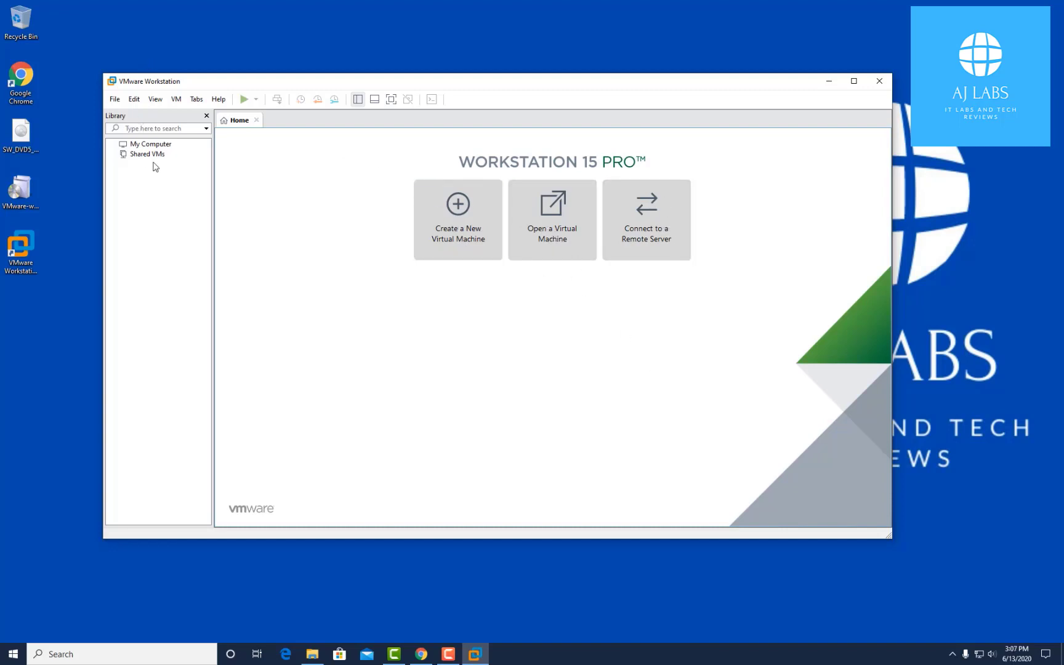
Start creating a new virtual machine with the Typical (recommended) configuration
{"action": "left_click", "coordinate": [115, 99]}
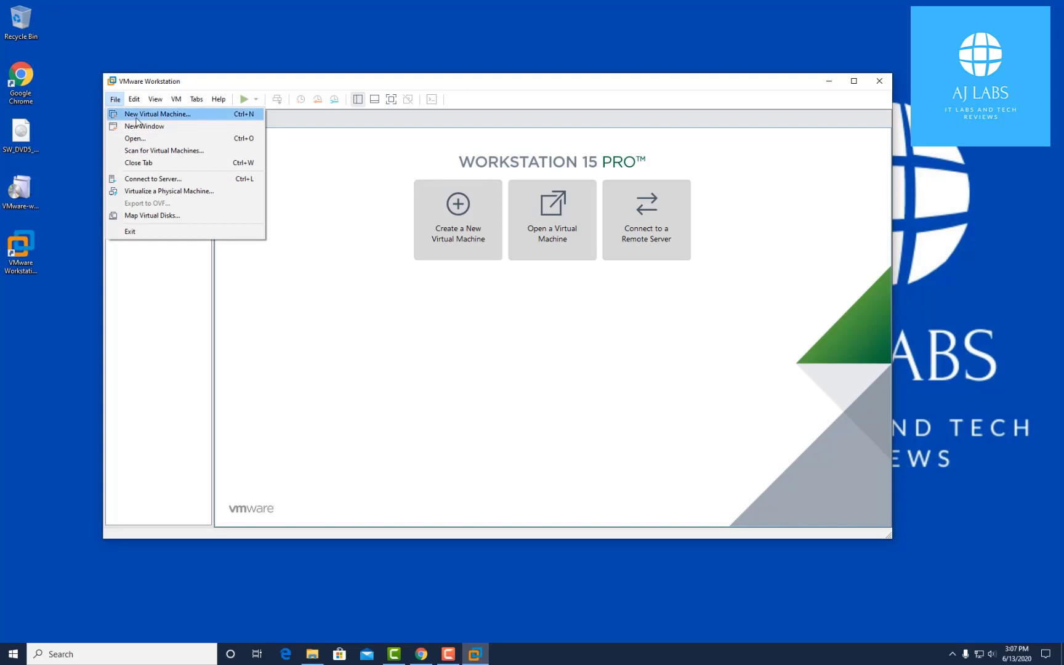
{"action": "left_click", "coordinate": [454, 202]}
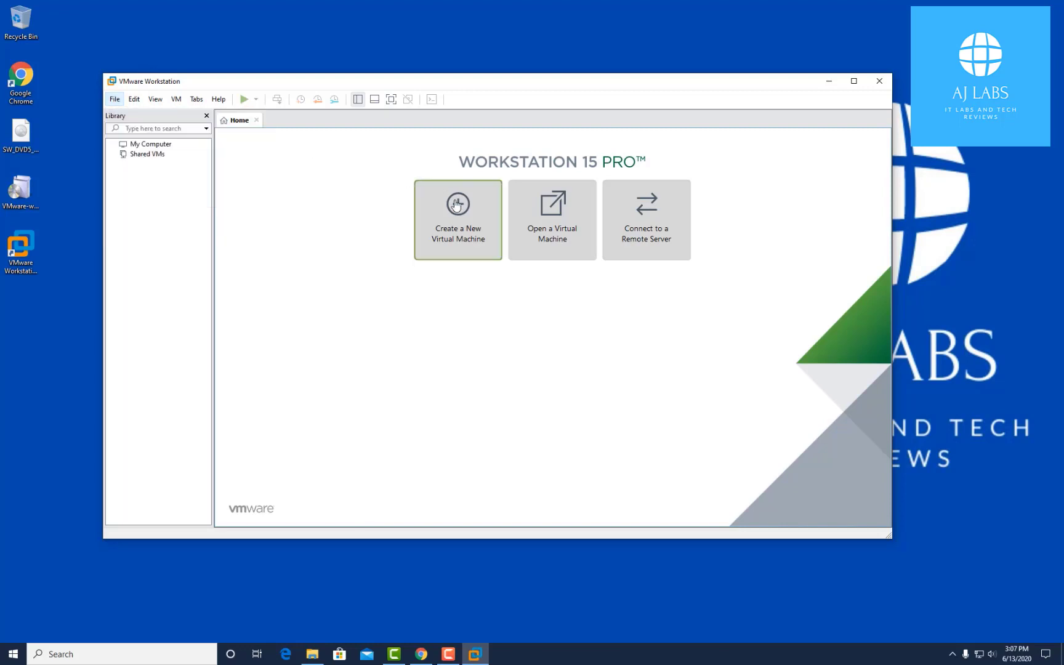
{"action": "left_click", "coordinate": [461, 210]}
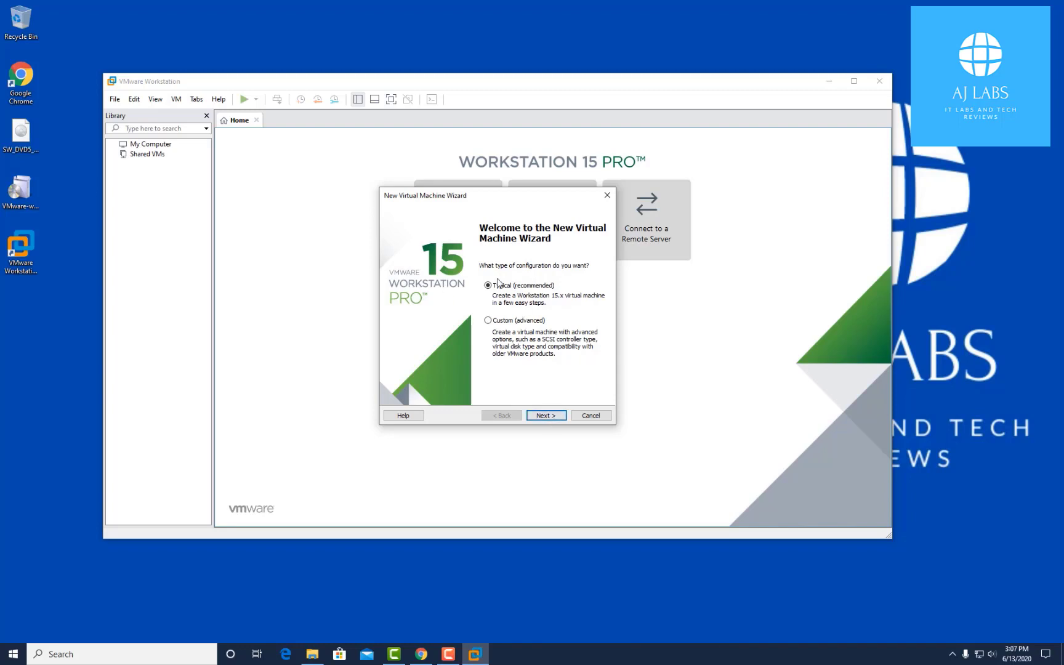
{"action": "left_click", "coordinate": [542, 416]}
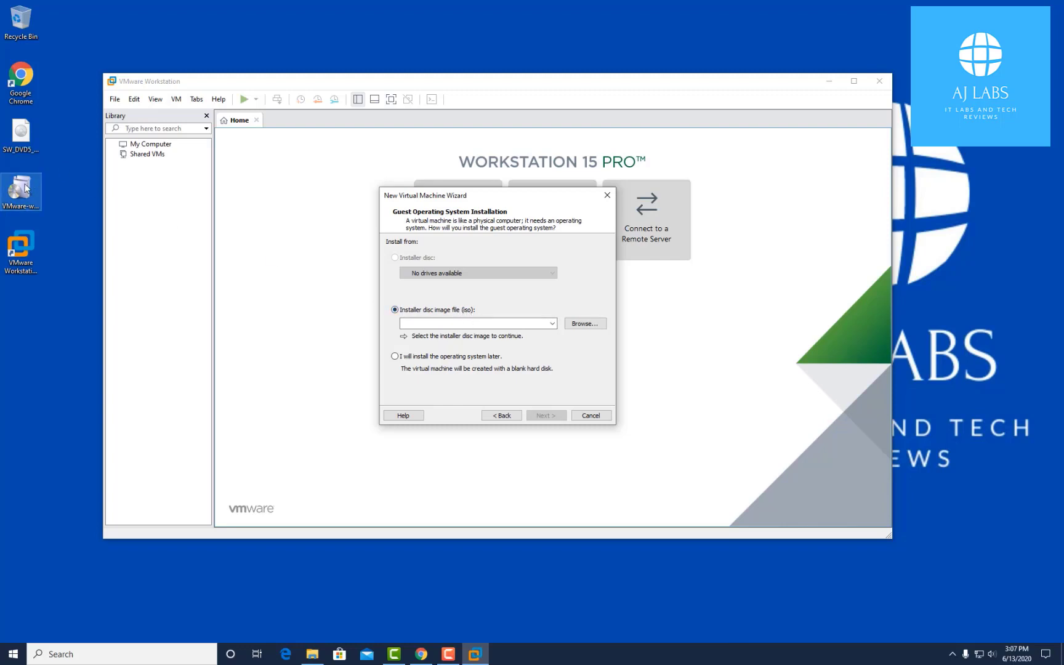
Use the Desktop ISO SW_DVD5_WIN_ENT_10_1607_64BIT_English_MLF_X21-07102 as the installer disc image and continue
{"action": "left_click", "coordinate": [21, 139]}
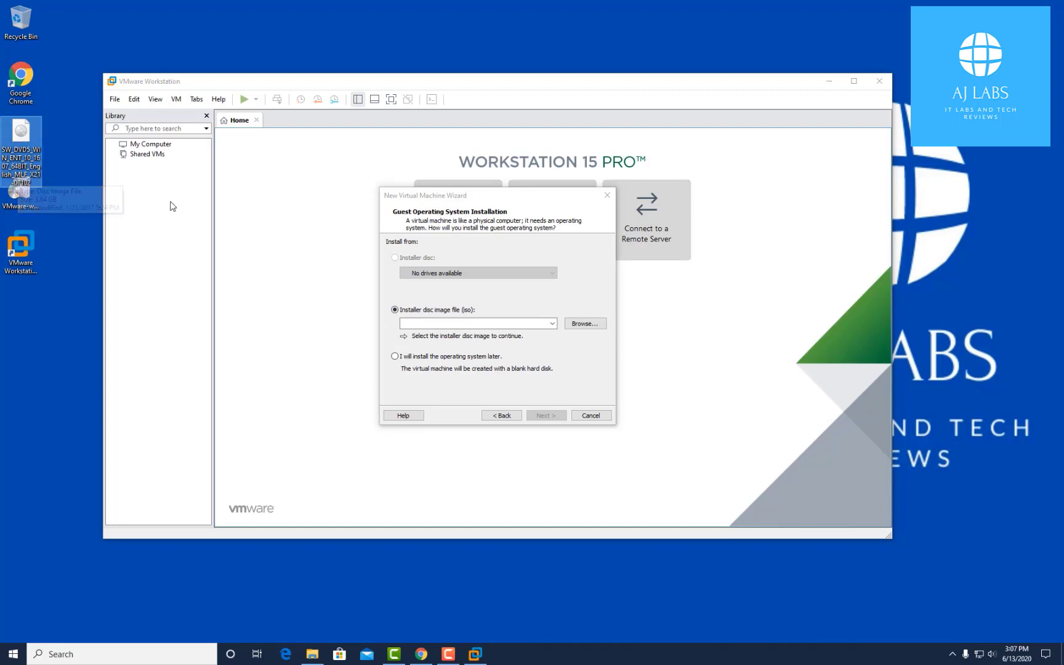
{"action": "left_click", "coordinate": [580, 326]}
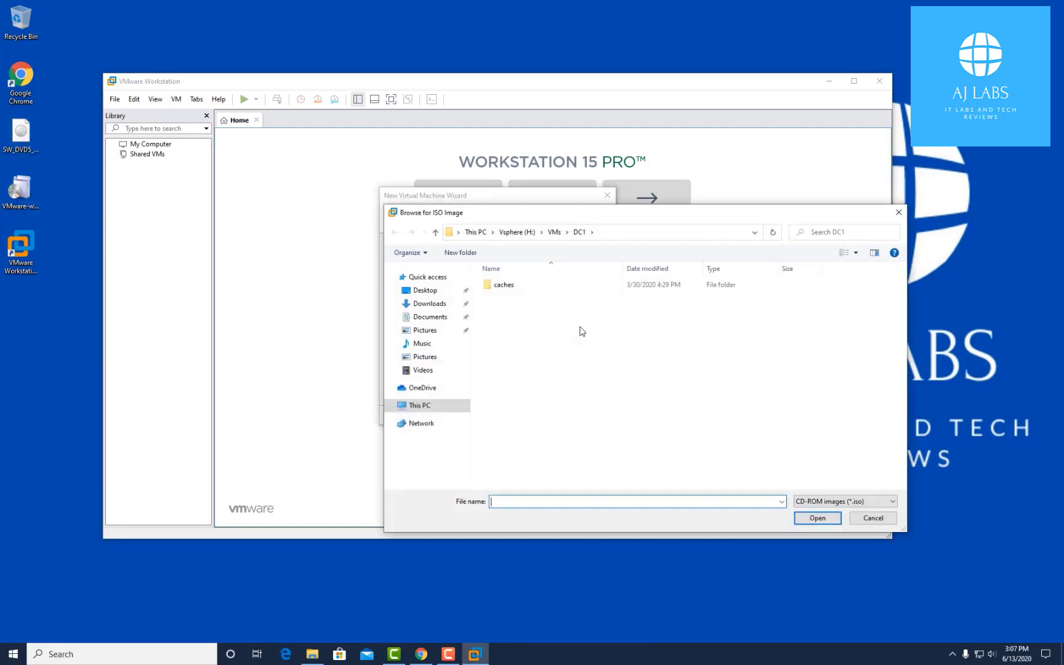
{"action": "left_click", "coordinate": [425, 292]}
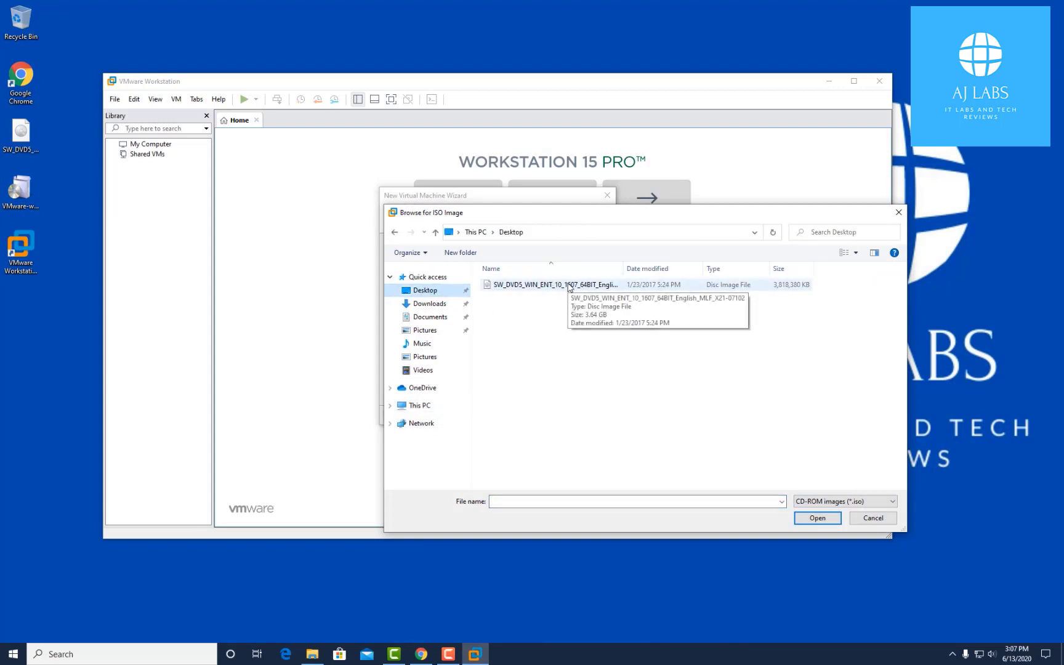
{"action": "left_click", "coordinate": [538, 286]}
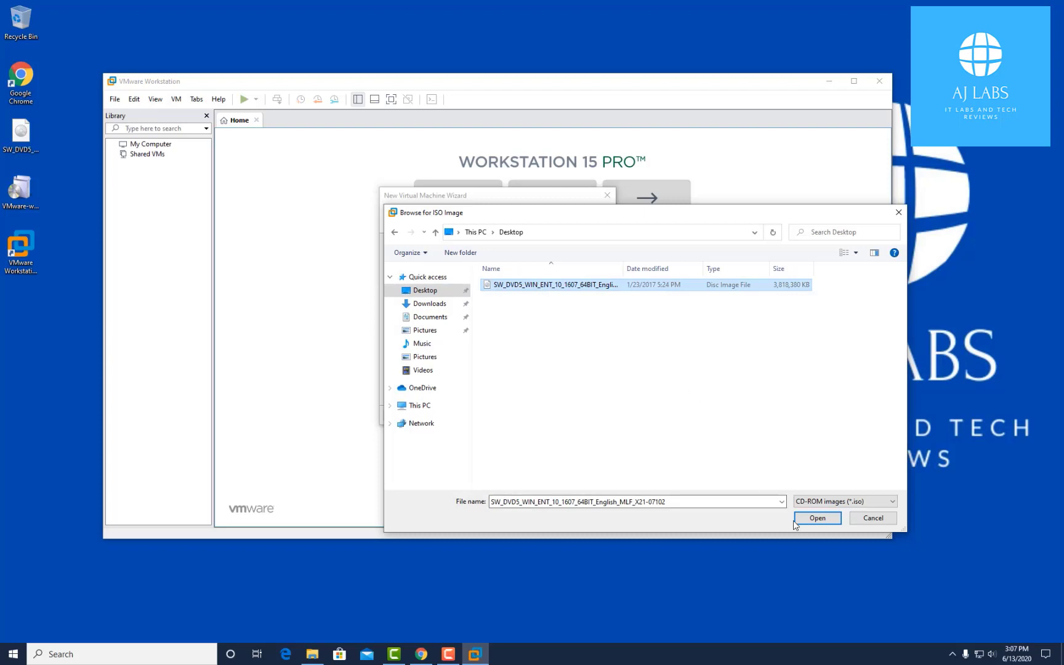
{"action": "left_click", "coordinate": [821, 521]}
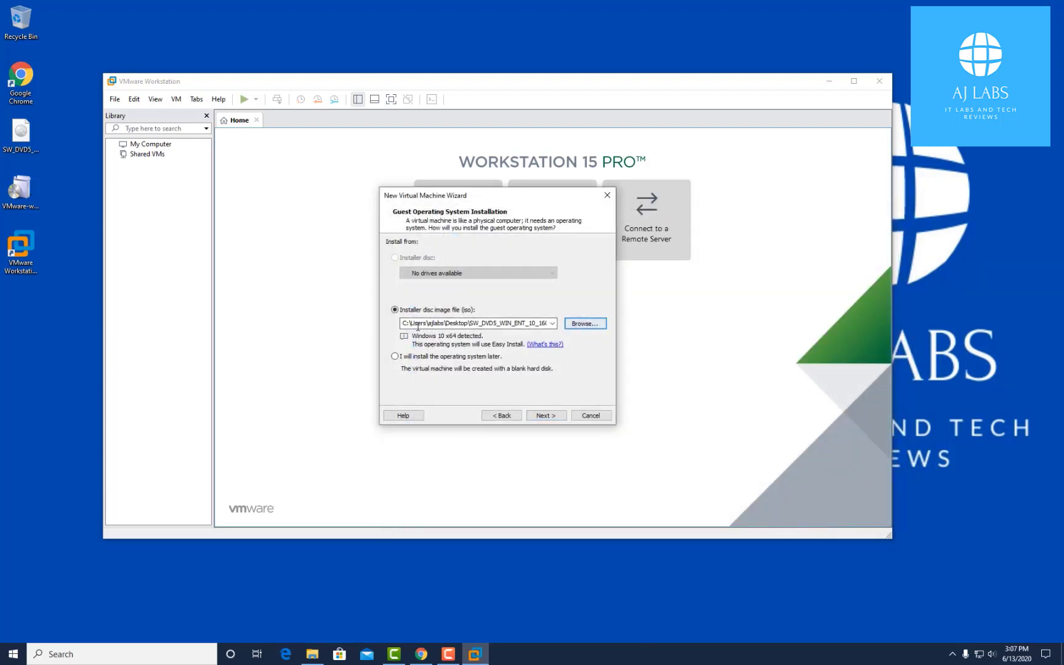
{"action": "left_click", "coordinate": [556, 419]}
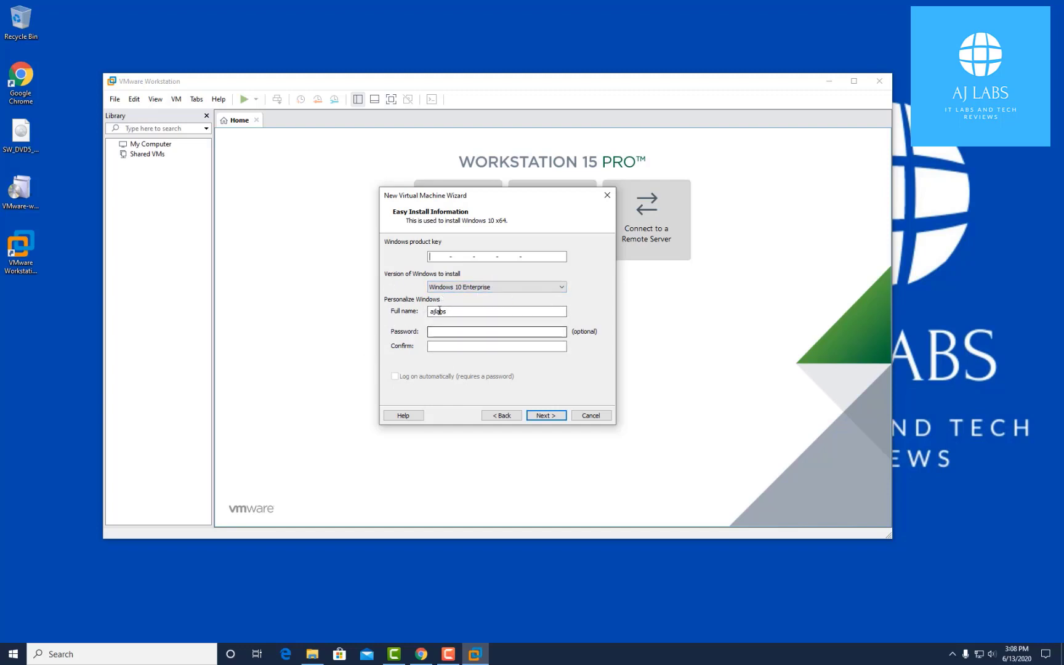
Enter and confirm the Windows account password for the Windows 10 Enterprise easy install, continuing without a product key
{"action": "left_click", "coordinate": [467, 332]}
{"action": "type", "text": "a"}
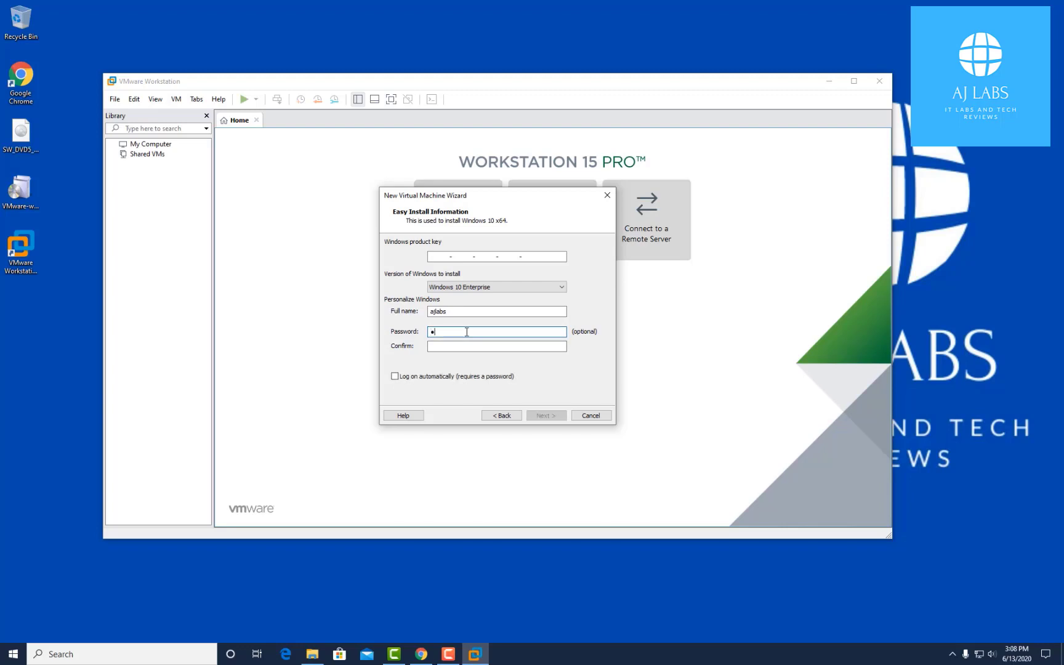
{"action": "type", "text": "••"}
{"action": "key", "text": "BackSpace"}
{"action": "key", "text": "BackSpace"}
{"action": "key", "text": "BackSpace"}
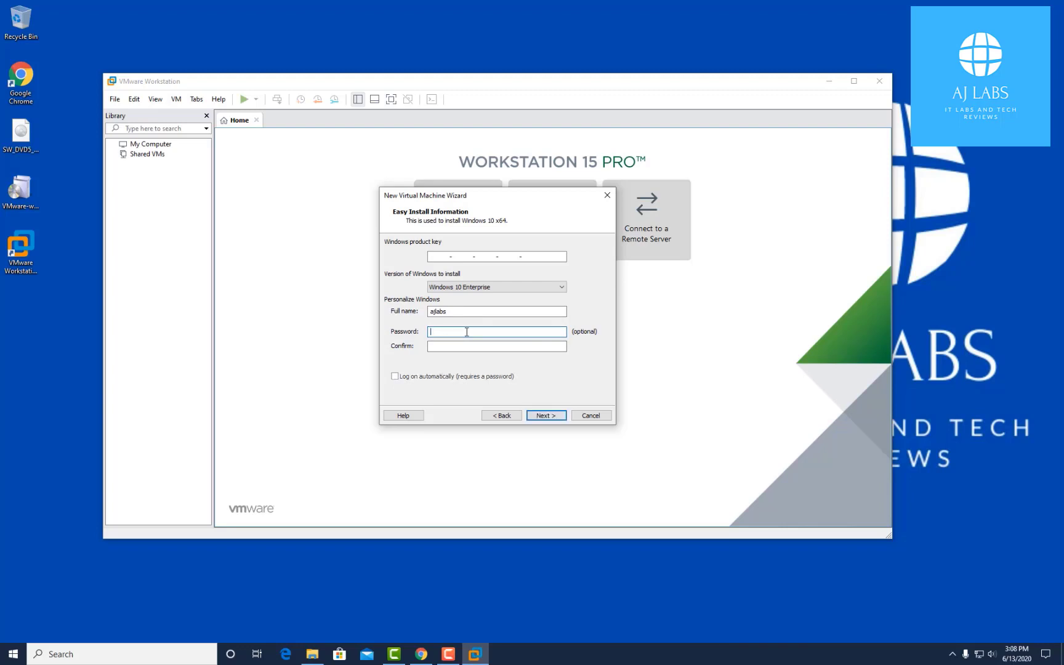
{"action": "type", "text": "••••••"}
{"action": "key", "text": "Tab"}
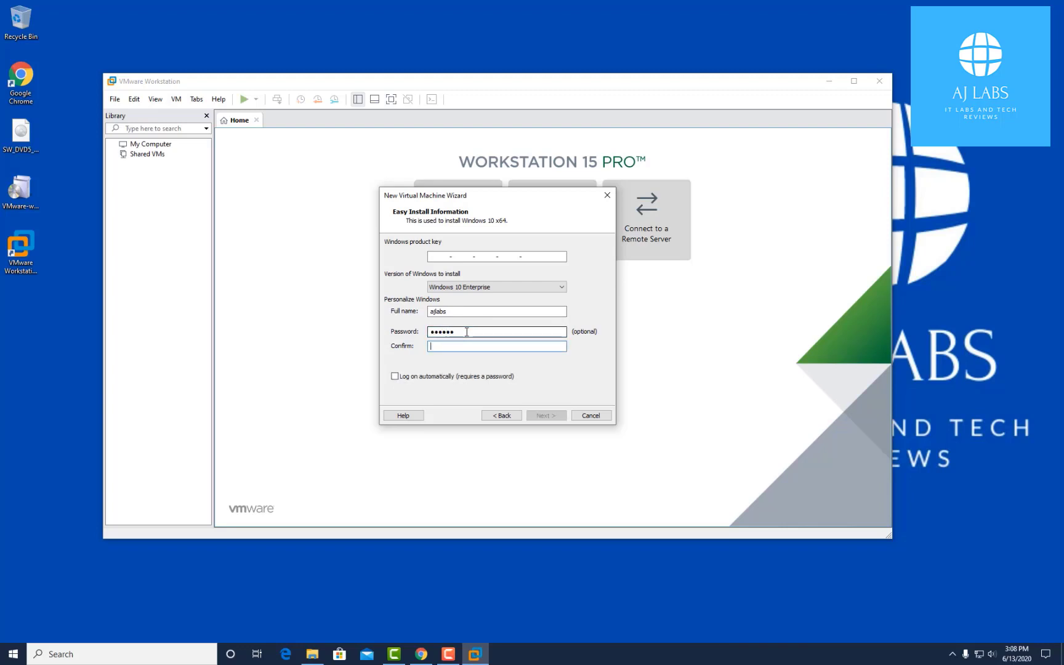
{"action": "type", "text": "••••••"}
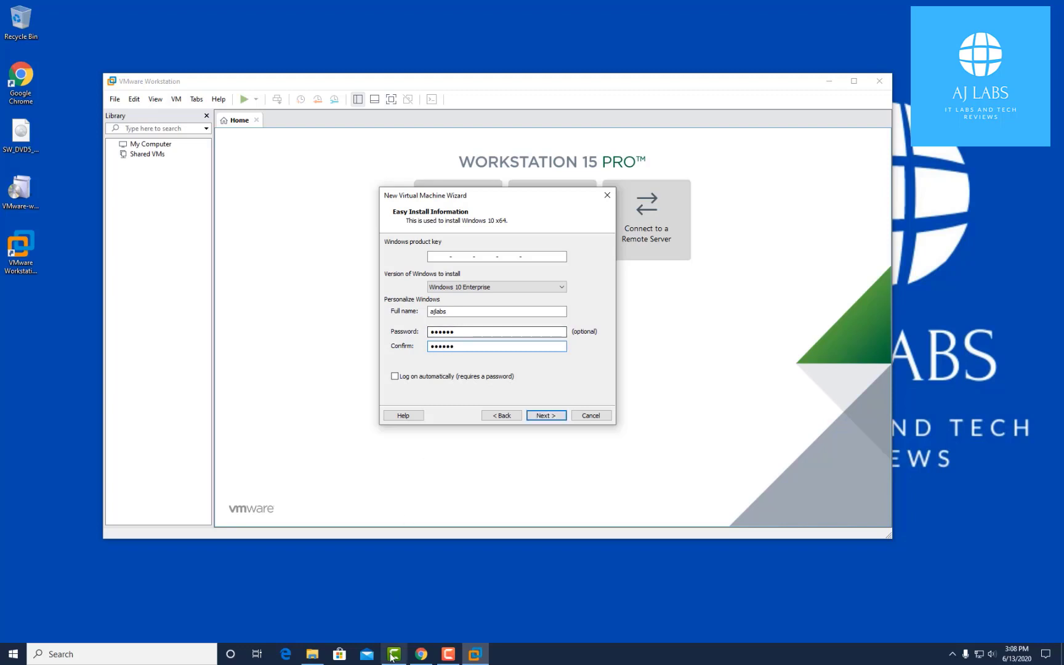
{"action": "left_click", "coordinate": [547, 417]}
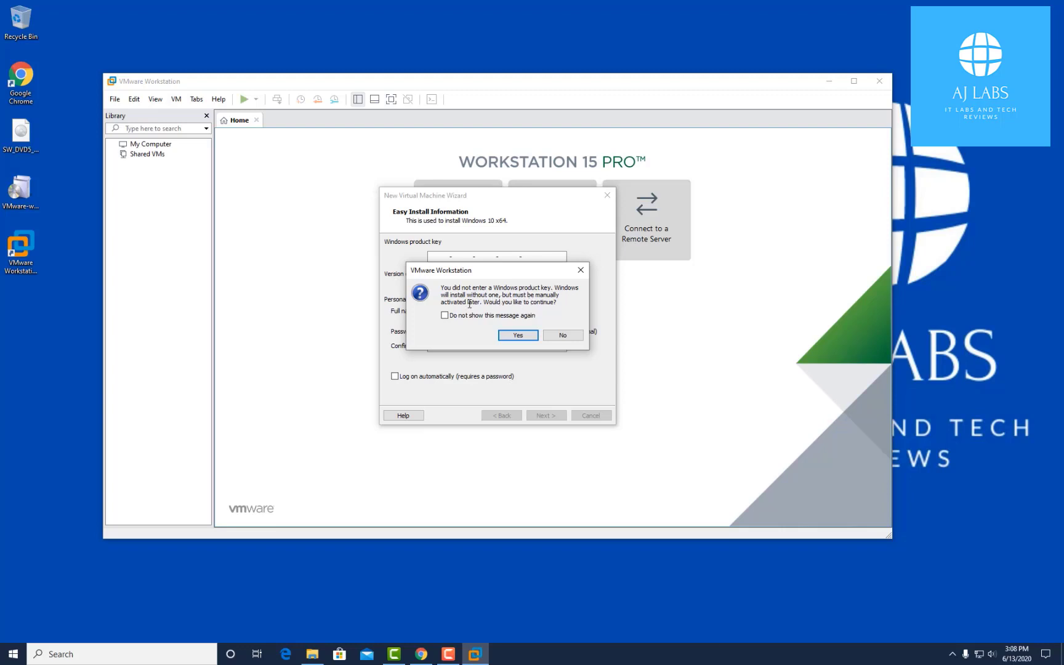
{"action": "left_click", "coordinate": [519, 337]}
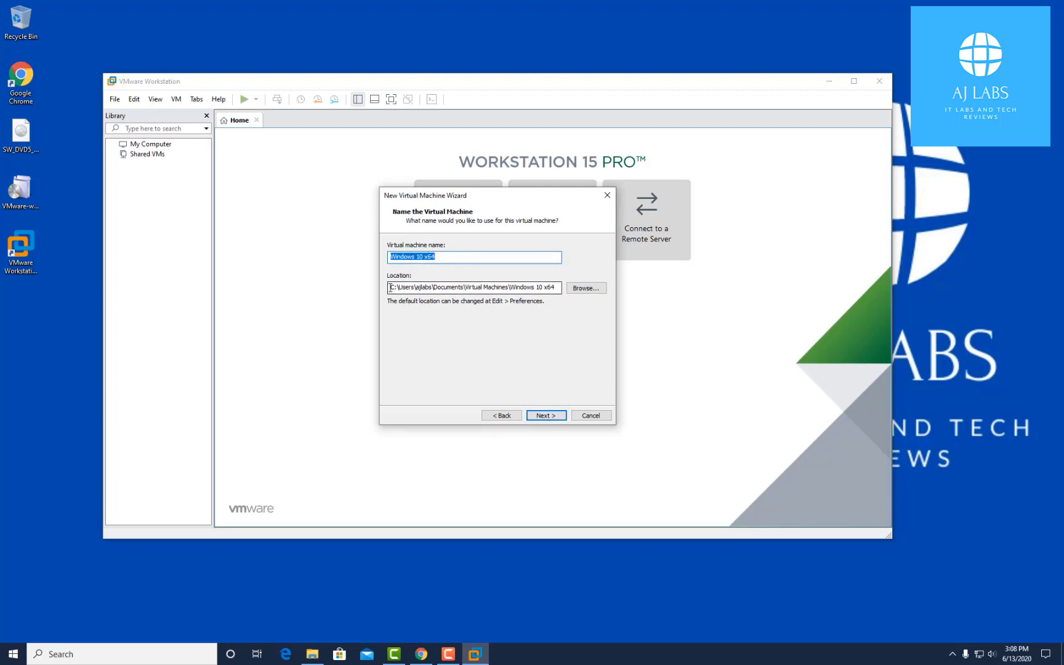
Set the virtual machine's location to H:\VMs\Virtual Machines\Windows10, keeping the name Windows 10 x64, and continue
{"action": "left_click_drag", "start_coordinate": [390, 288], "coordinate": [560, 291]}
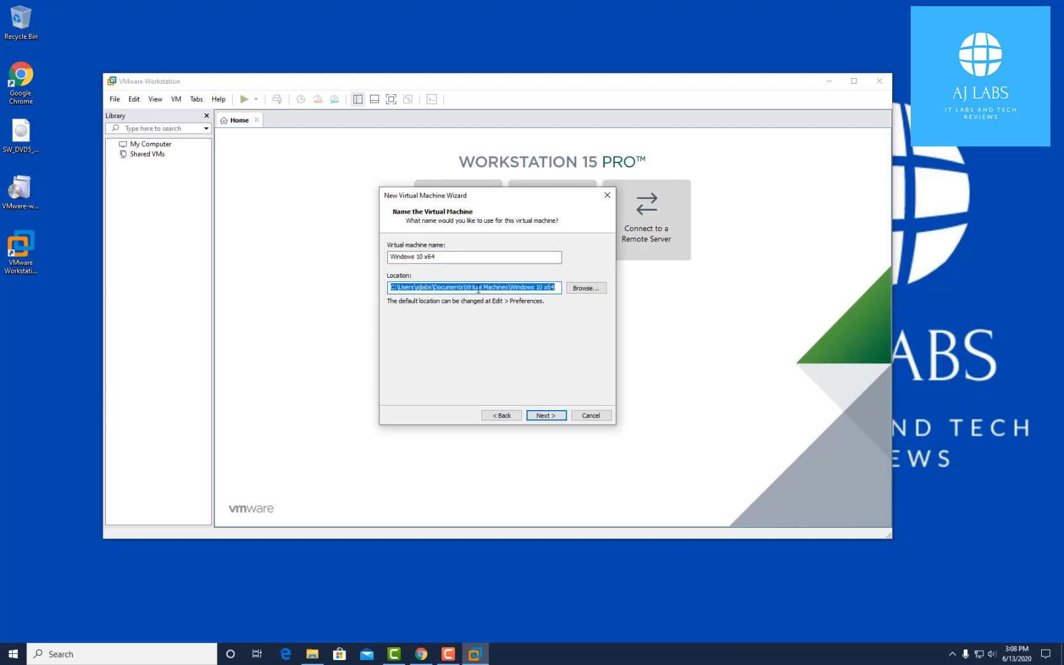
{"action": "left_click", "coordinate": [509, 287]}
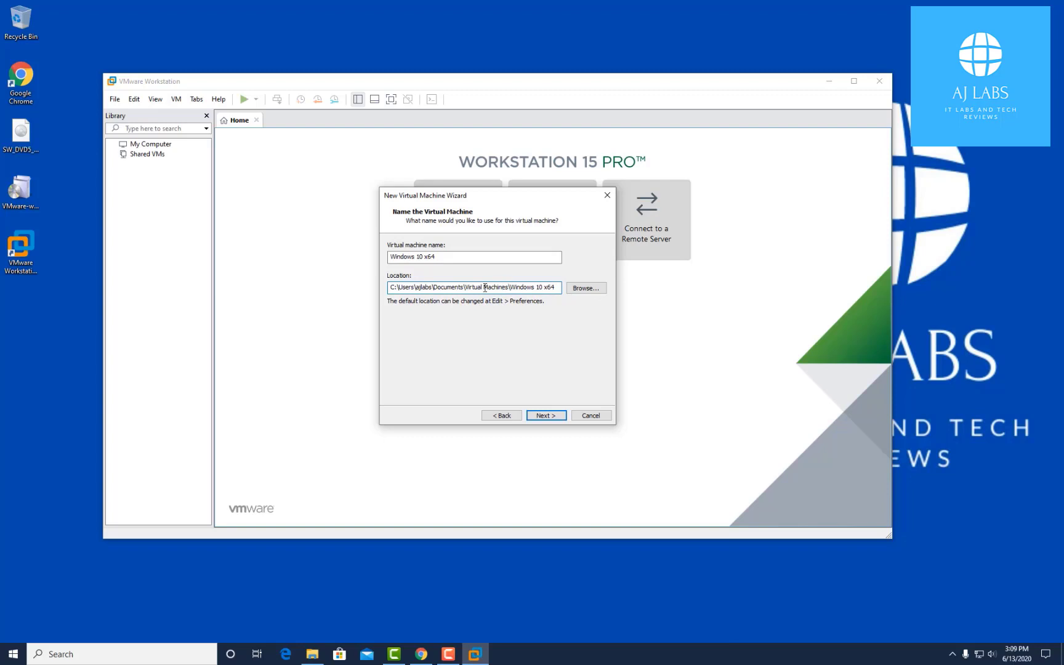
{"action": "left_click_drag", "start_coordinate": [465, 288], "coordinate": [380, 286]}
{"action": "type", "text": "H:\\VMs\\"}
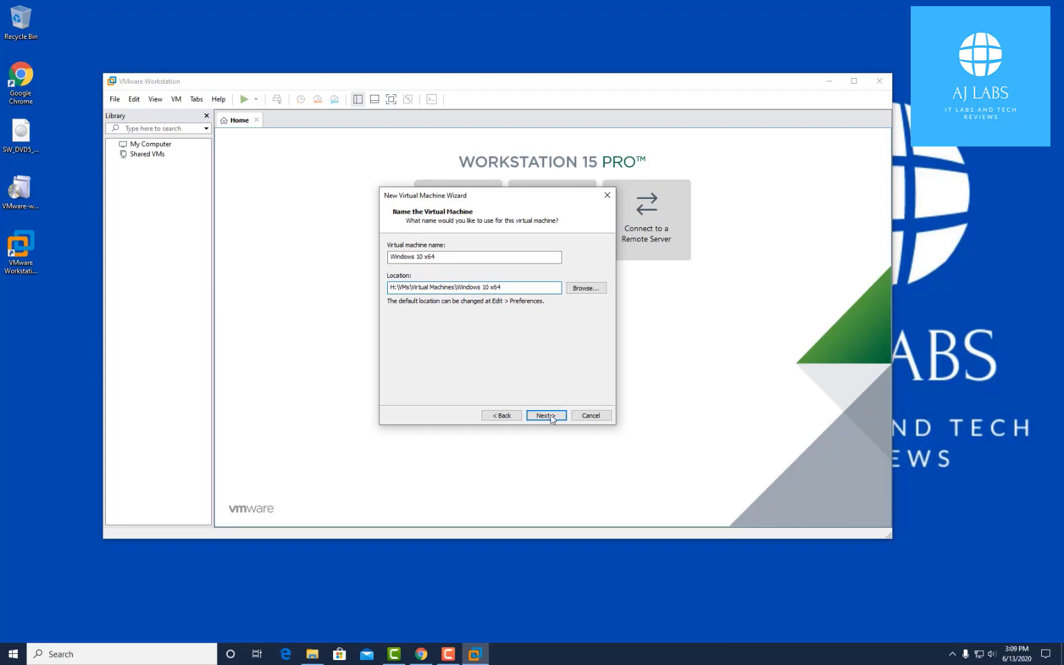
{"action": "left_click_drag", "start_coordinate": [500, 288], "coordinate": [490, 289]}
{"action": "key", "text": "BackSpace"}
{"action": "left_click", "coordinate": [547, 416]}
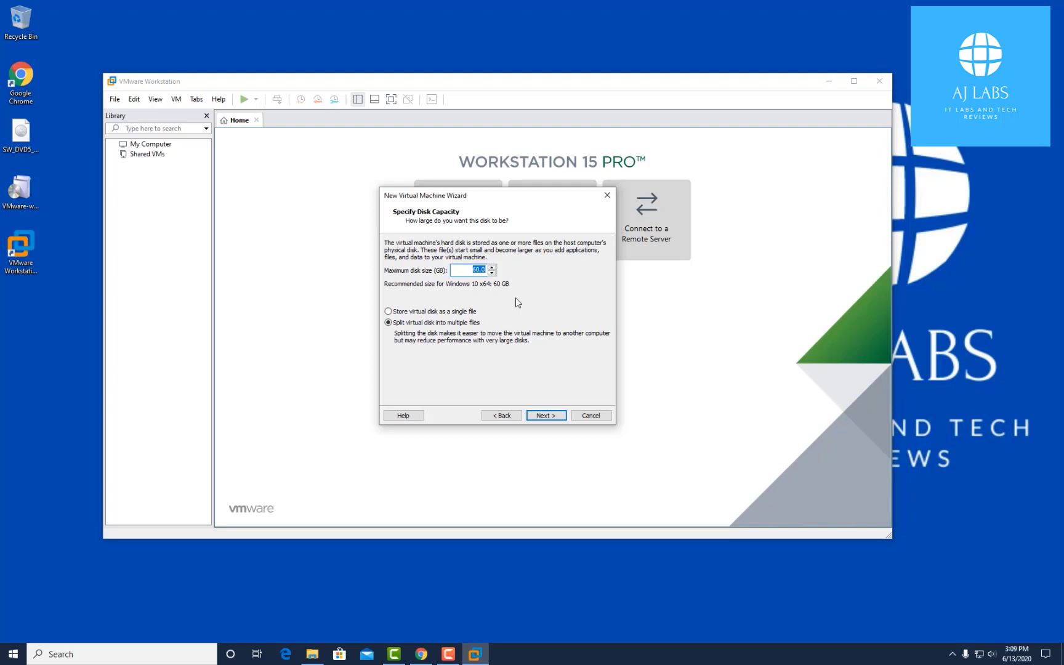
Accept the 60 GB maximum disk size split into multiple files, and review the virtual machine's settings summary
{"action": "left_click", "coordinate": [546, 416]}
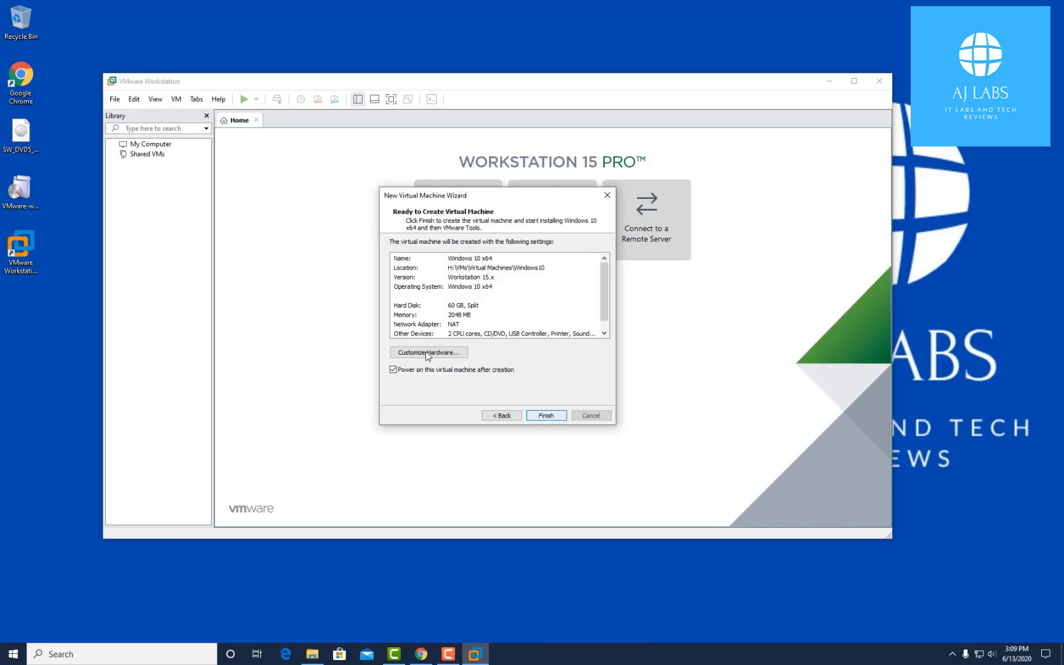
{"action": "mouse_move", "coordinate": [603, 274]}
{"action": "left_mouse_down"}
{"action": "mouse_move", "coordinate": [605, 299]}
{"action": "mouse_move", "coordinate": [603, 271]}
{"action": "left_mouse_up"}
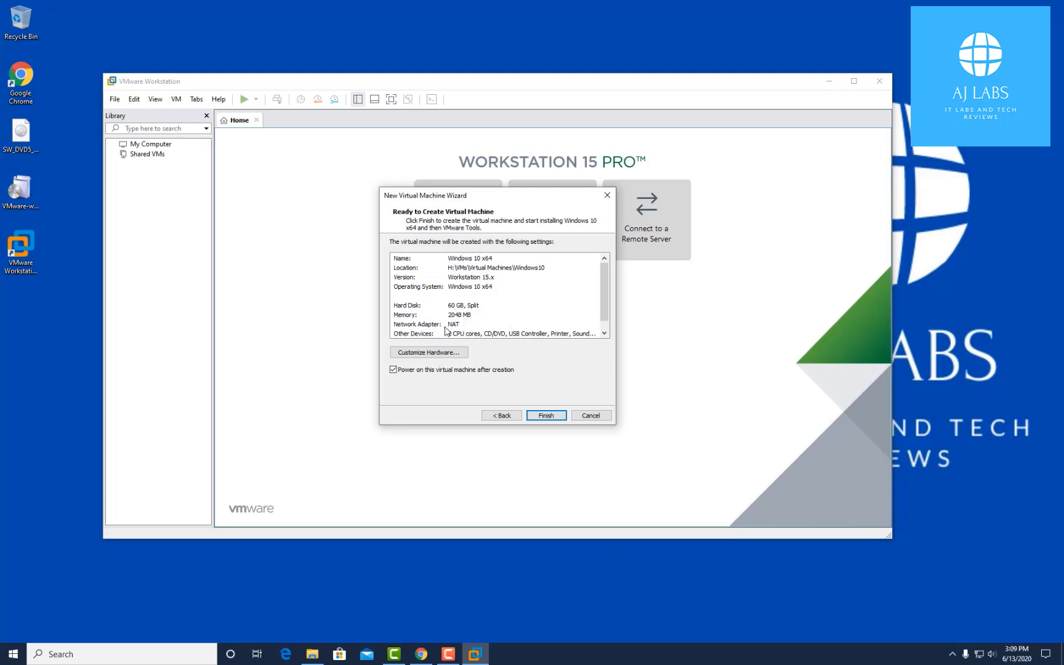
{"action": "scroll", "coordinate": [451, 328], "scroll_direction": "down", "scroll_amount": 1}
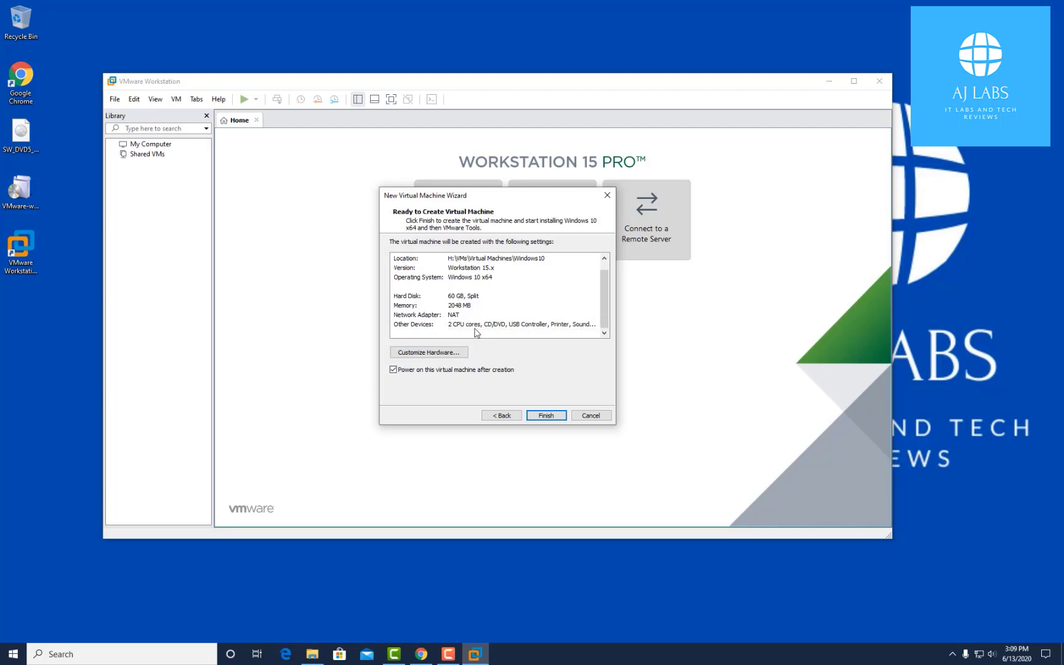
Customize the virtual machine's hardware by setting its memory to 4.0 GB, and open the processor settings
{"action": "left_click", "coordinate": [457, 358]}
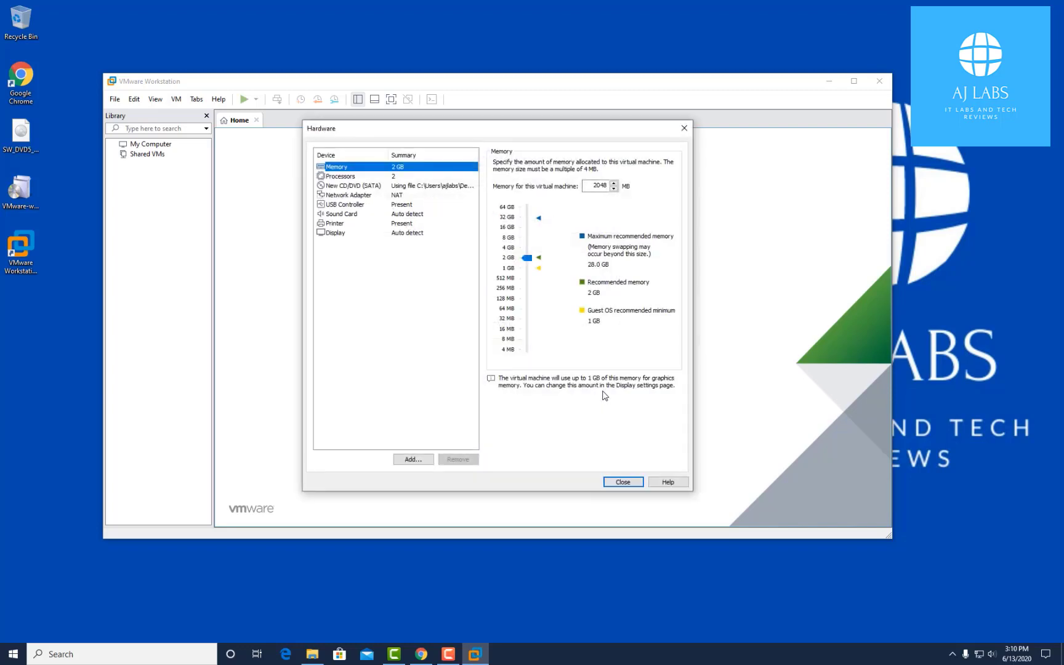
{"action": "left_click", "coordinate": [592, 185]}
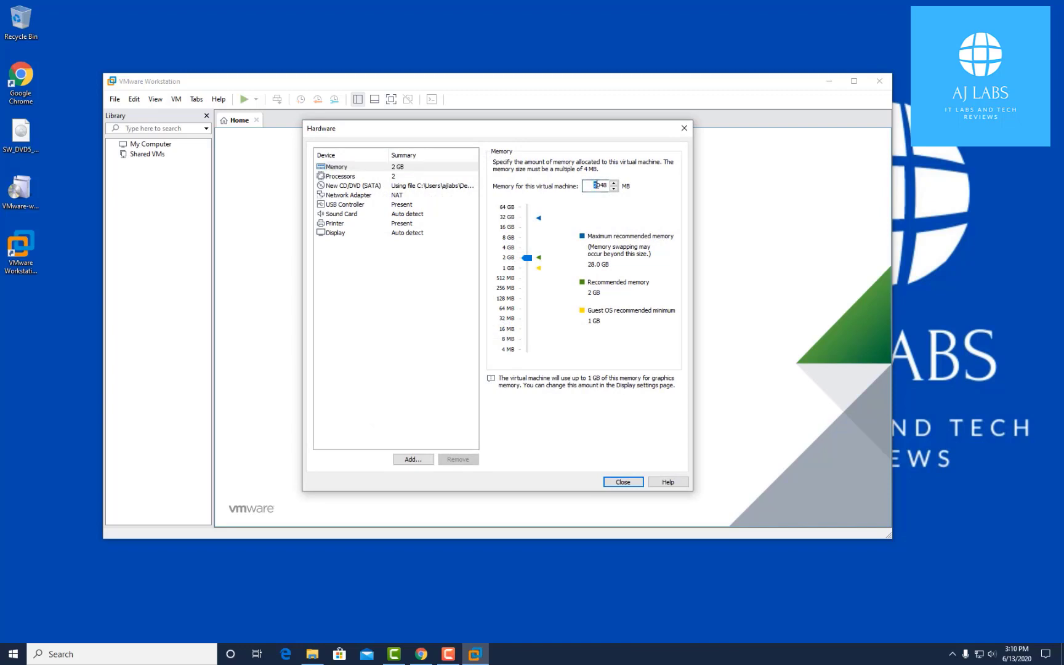
{"action": "type", "text": "4"}
{"action": "left_click", "coordinate": [350, 176]}
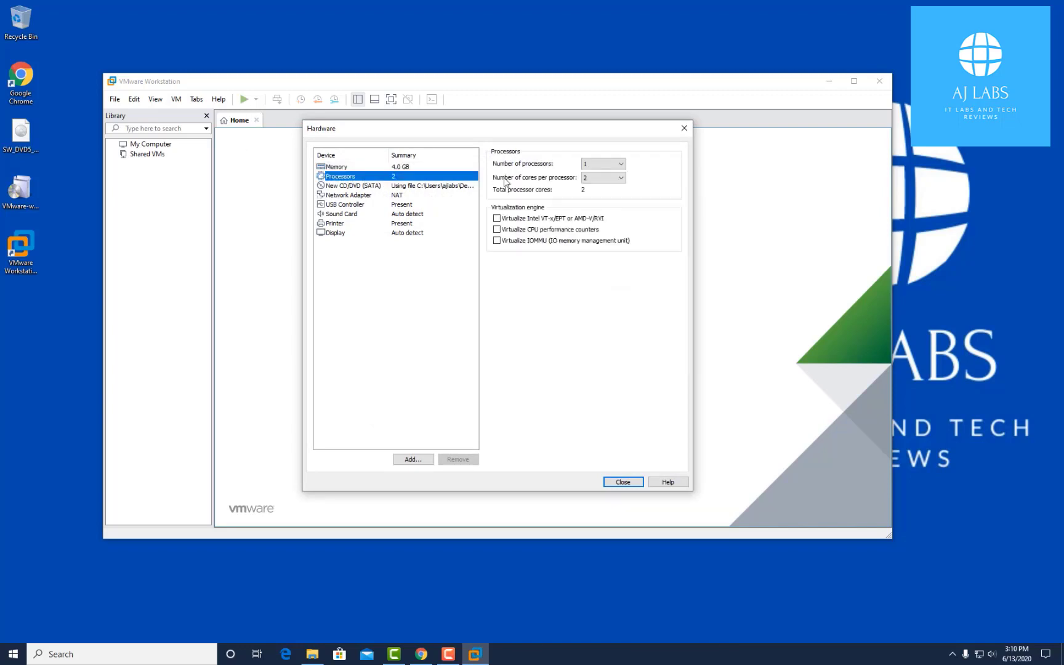
Try 2 as the virtual machine's number of processors, and return it to 1 processor with 2 cores
{"action": "left_click", "coordinate": [607, 164]}
{"action": "left_click", "coordinate": [608, 181]}
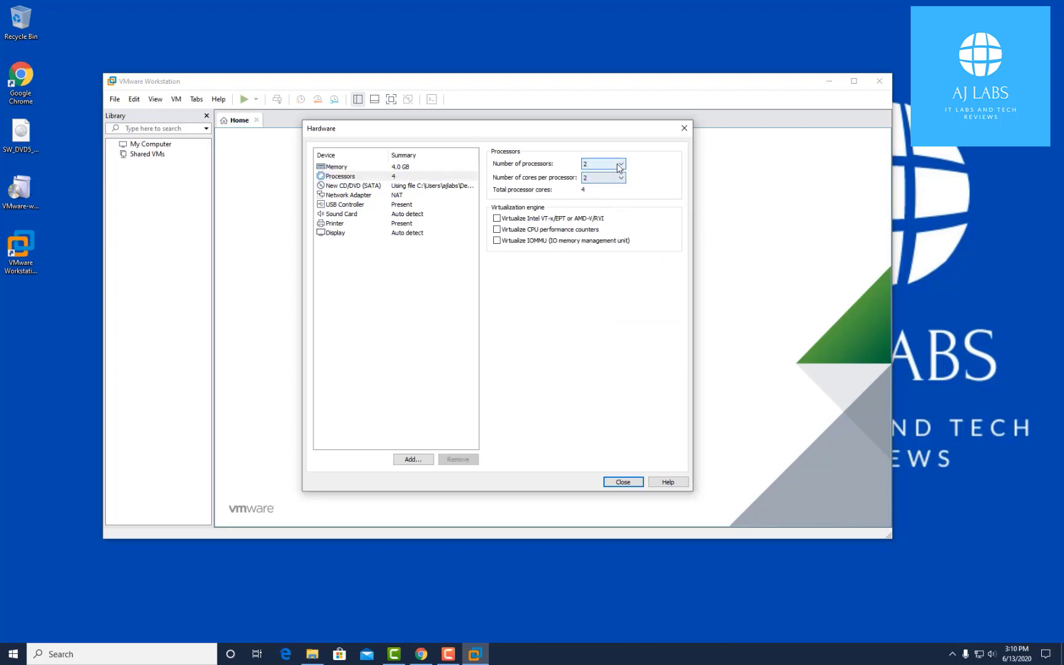
{"action": "left_click", "coordinate": [619, 165]}
{"action": "left_click", "coordinate": [609, 174]}
{"action": "left_click", "coordinate": [333, 177]}
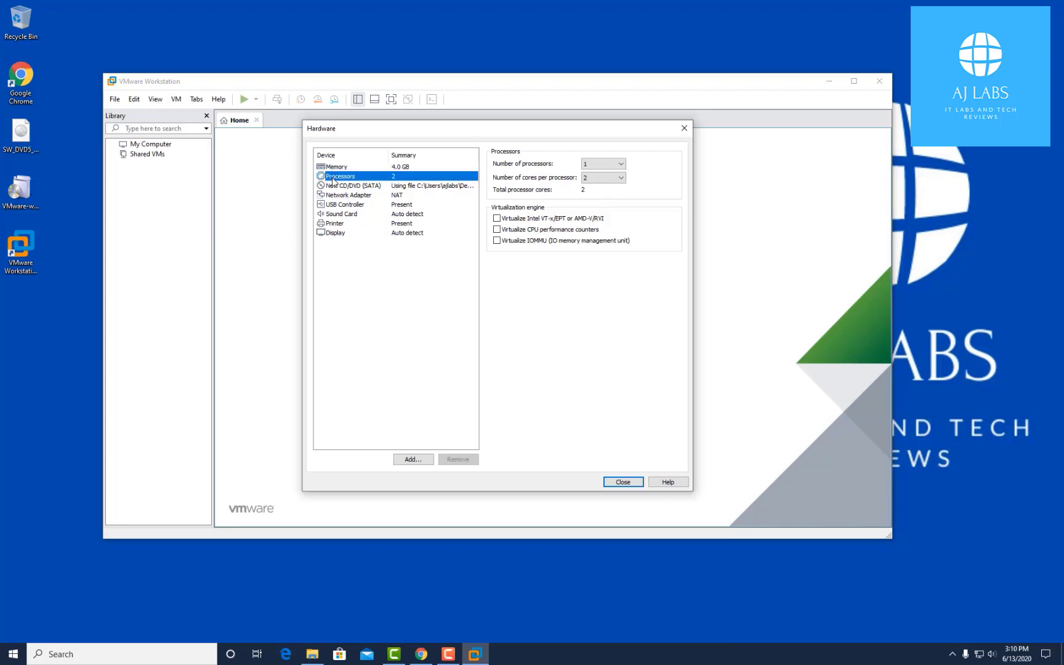
Set the virtual machine's memory to 2048 MB, and finish creating it with power-on after creation
{"action": "left_click", "coordinate": [348, 169]}
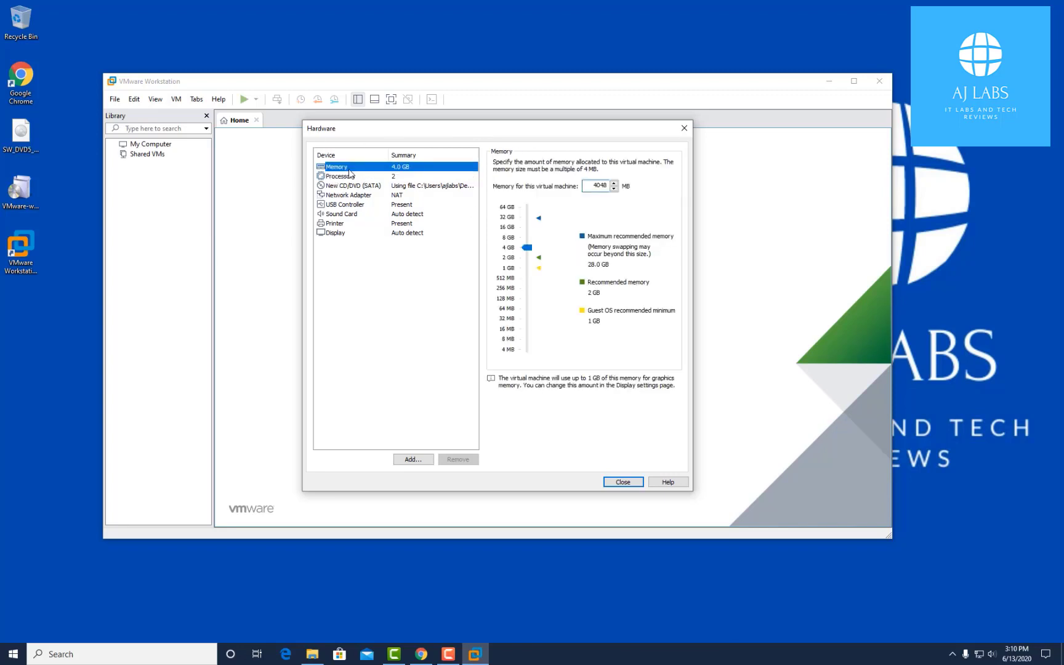
{"action": "left_click", "coordinate": [594, 186]}
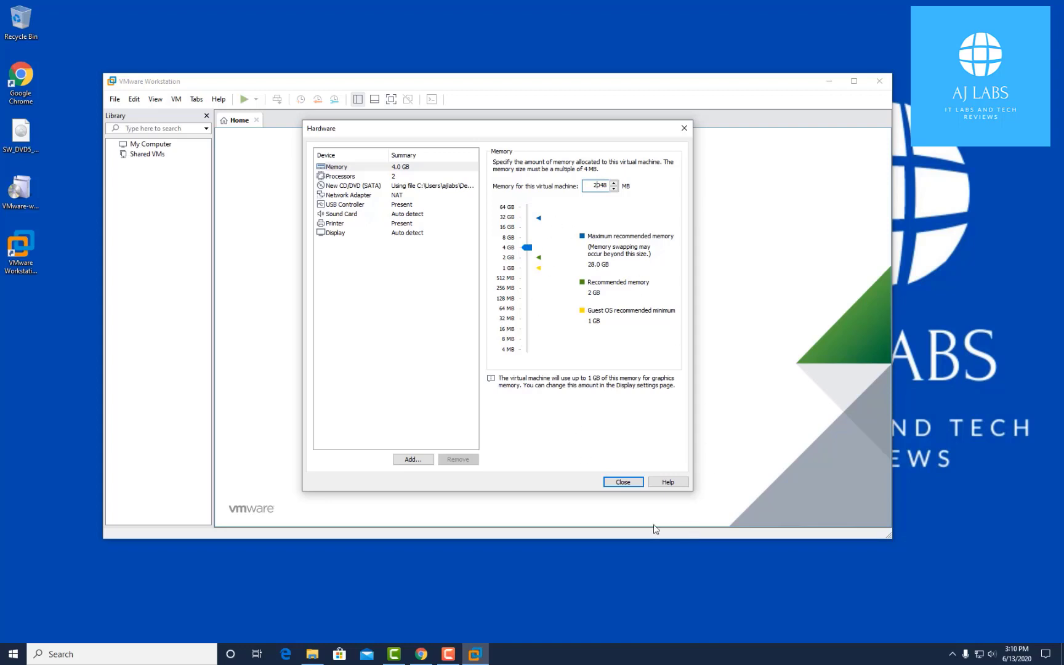
{"action": "left_click", "coordinate": [623, 482]}
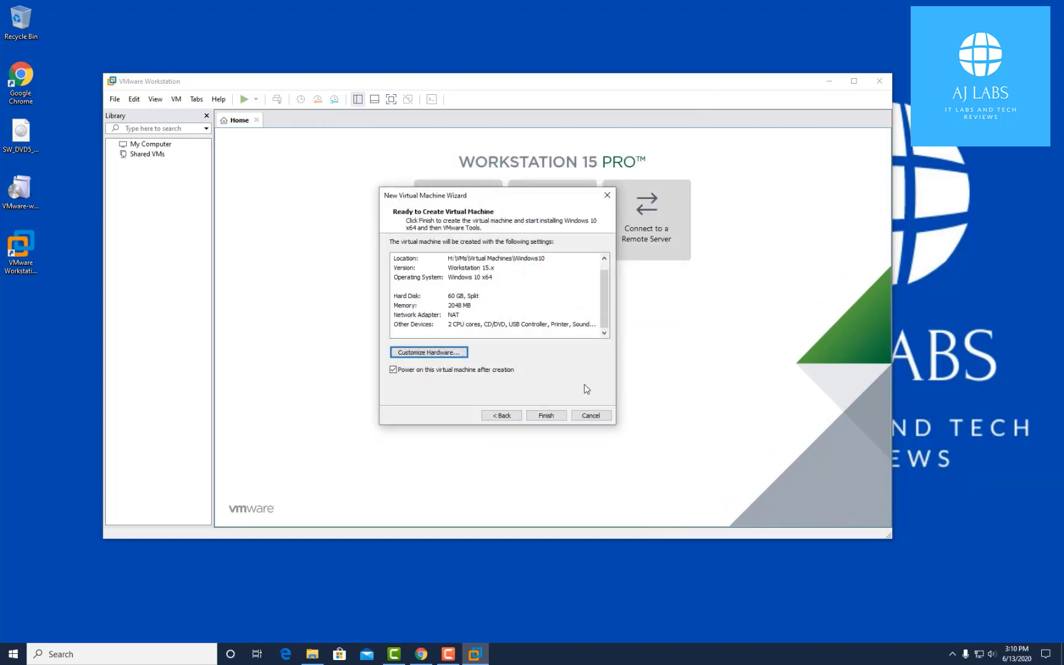
{"action": "left_click", "coordinate": [549, 416]}
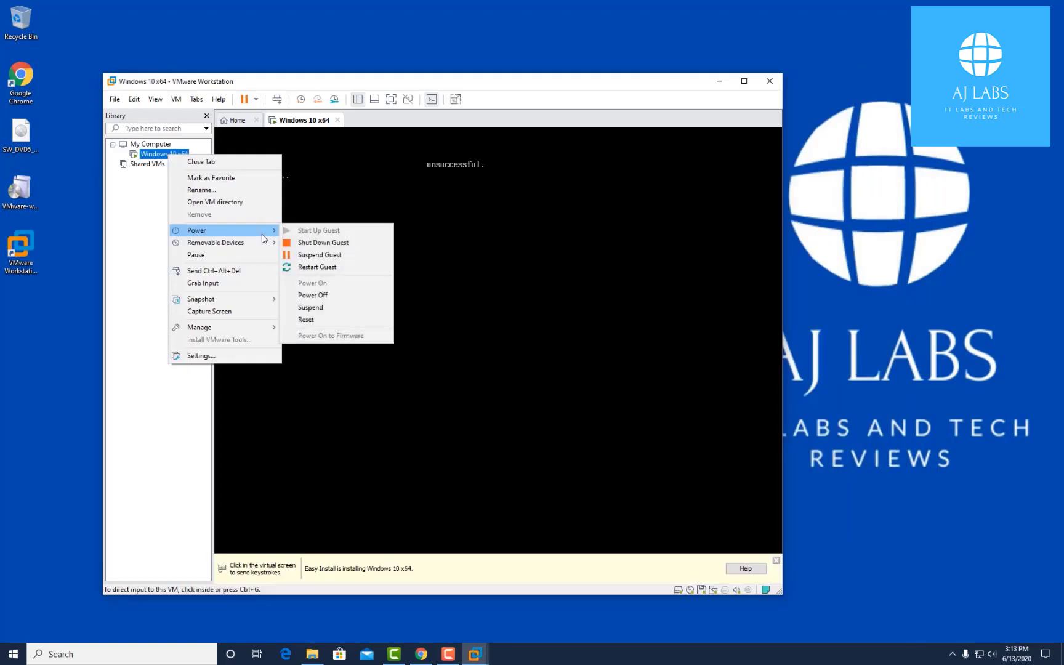
Restart the Windows 10 x64 guest with the restart confirmation suppressed in future, and boot it from the installation DVD
{"action": "left_click", "coordinate": [317, 267]}
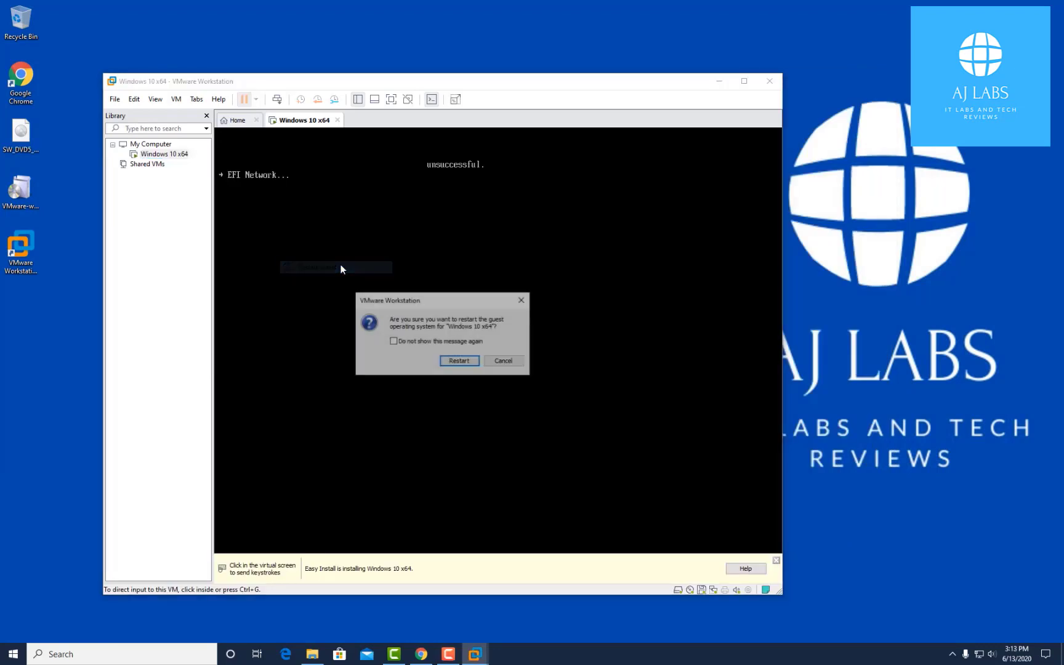
{"action": "left_click", "coordinate": [410, 343]}
{"action": "left_click", "coordinate": [454, 363]}
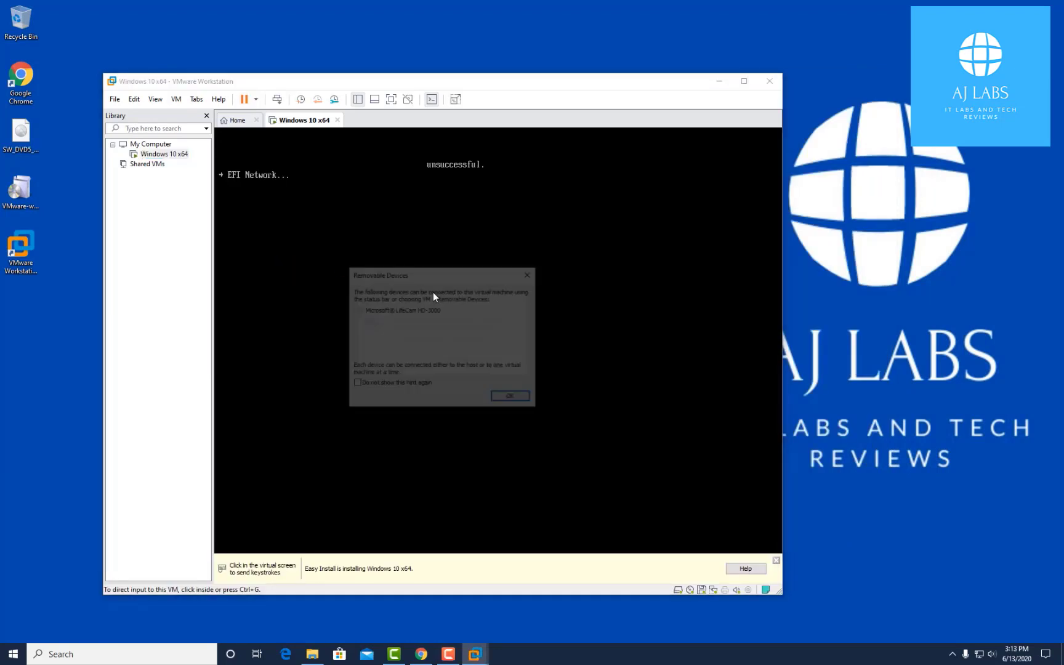
{"action": "left_click", "coordinate": [508, 397]}
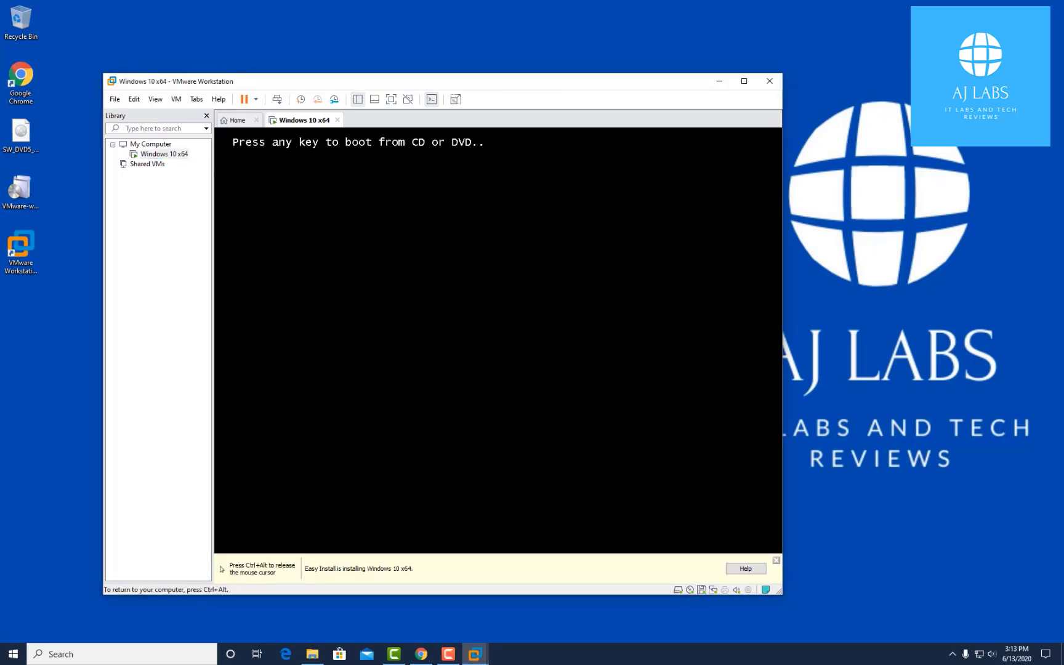
{"action": "key", "text": "Return"}
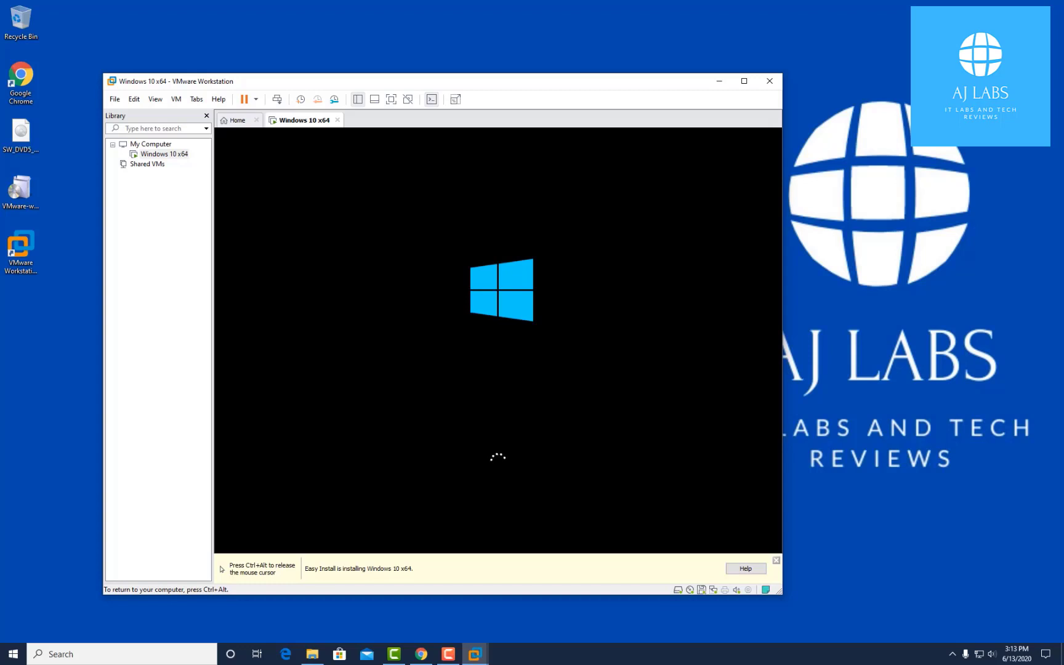
{"action": "key", "text": "ctrl+alt"}
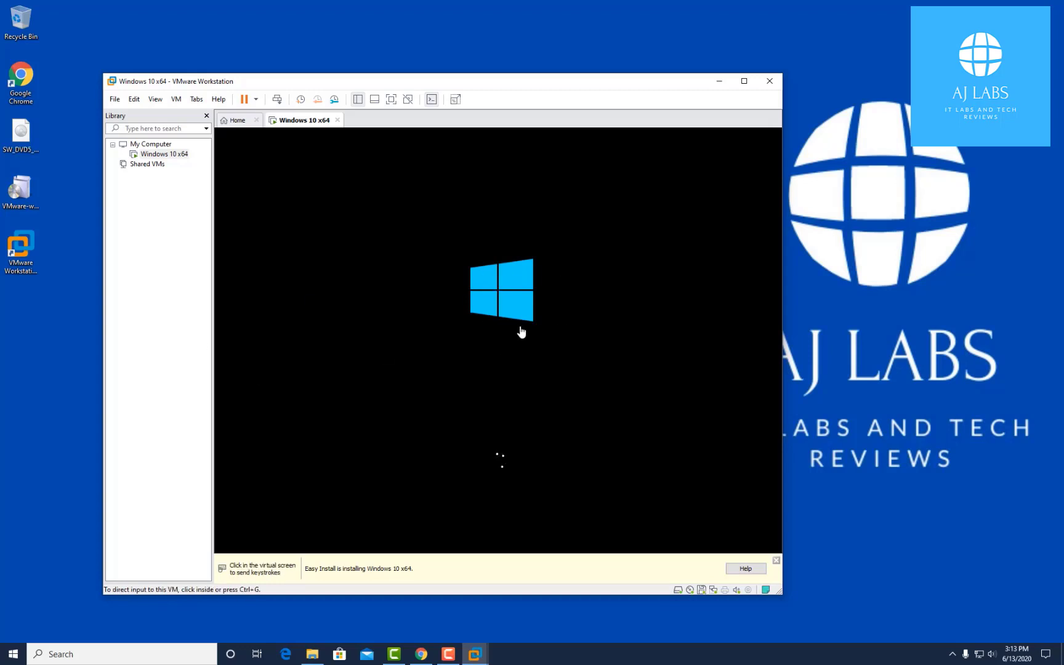
{"action": "left_click", "coordinate": [456, 302]}
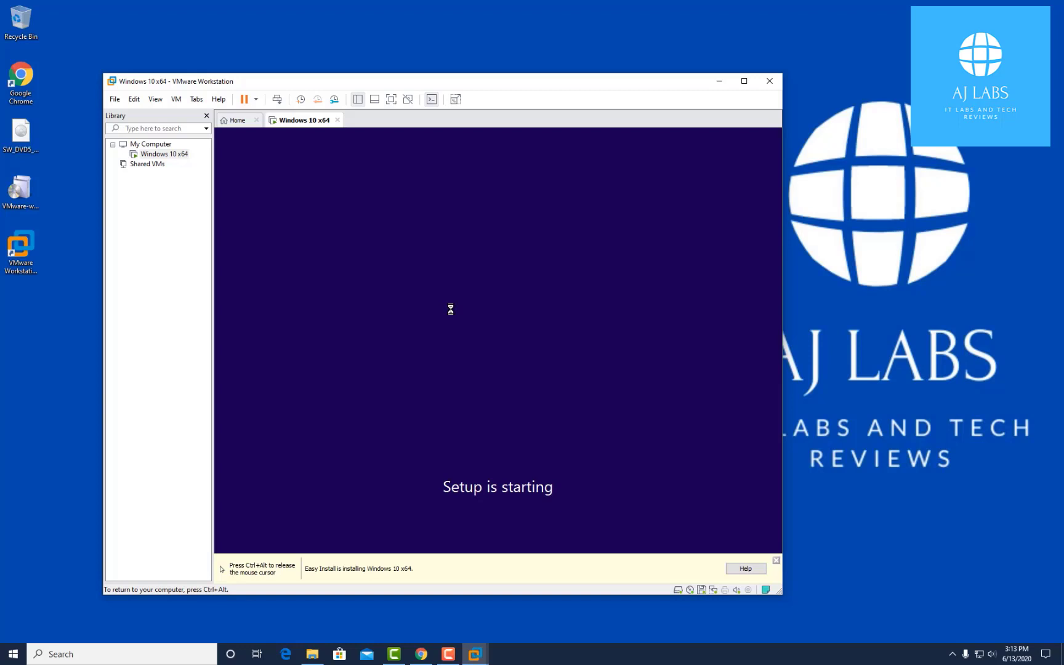
{"action": "key", "text": "ctrl+alt"}
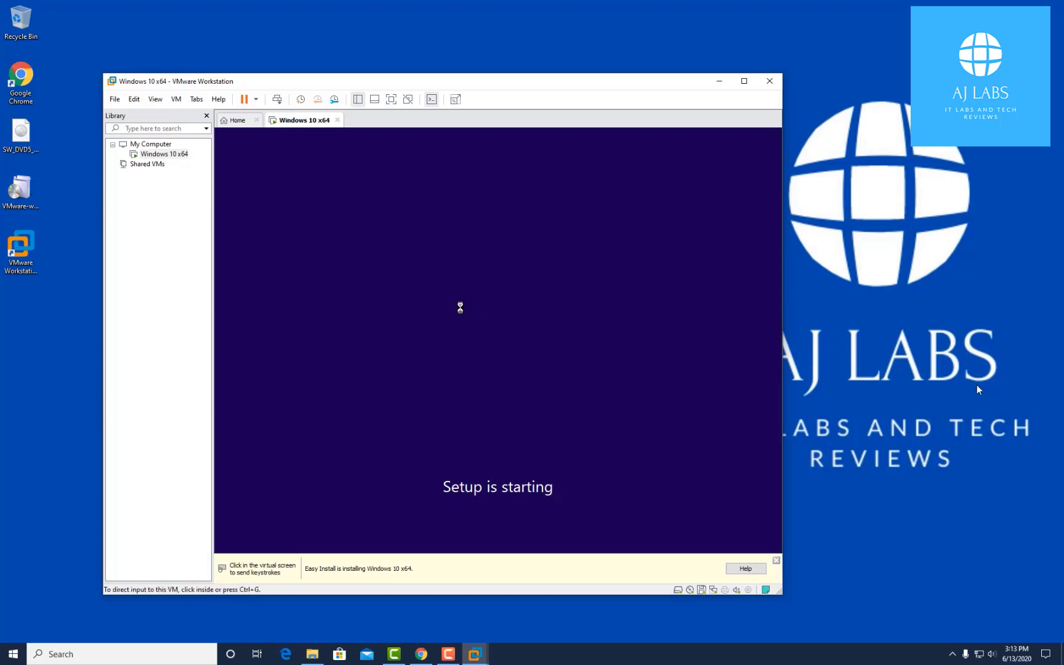
{"action": "key", "text": "F9"}
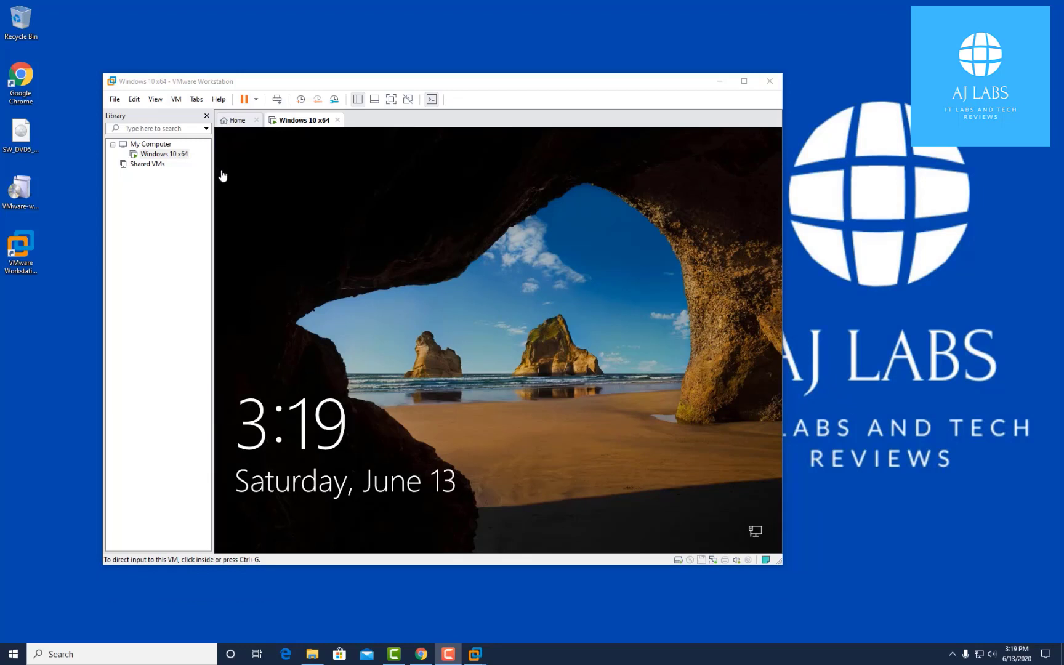
Sign in to the Windows 10 guest with the account password, and allow the PC to be discoverable on the network
{"action": "left_click", "coordinate": [584, 302]}
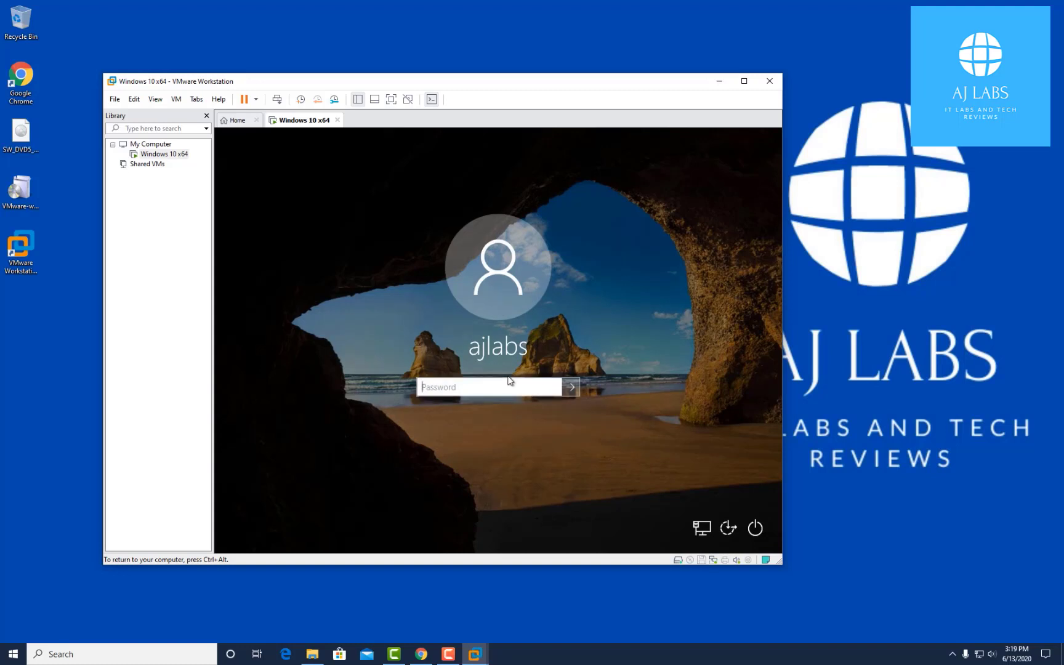
{"action": "type", "text": "******"}
{"action": "key", "text": "Return"}
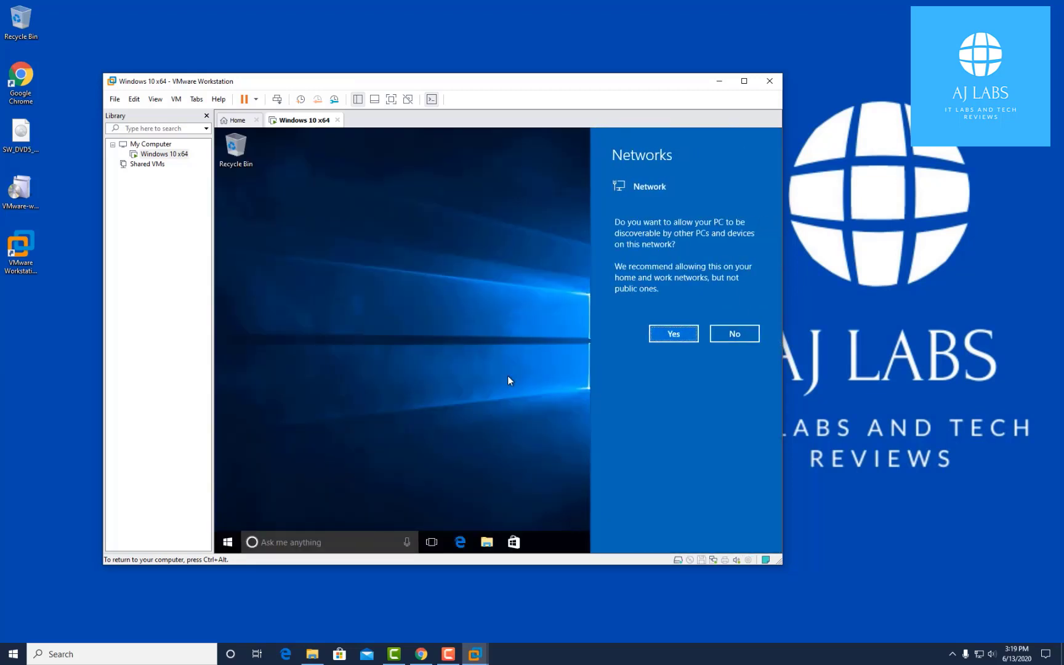
{"action": "left_click", "coordinate": [674, 333]}
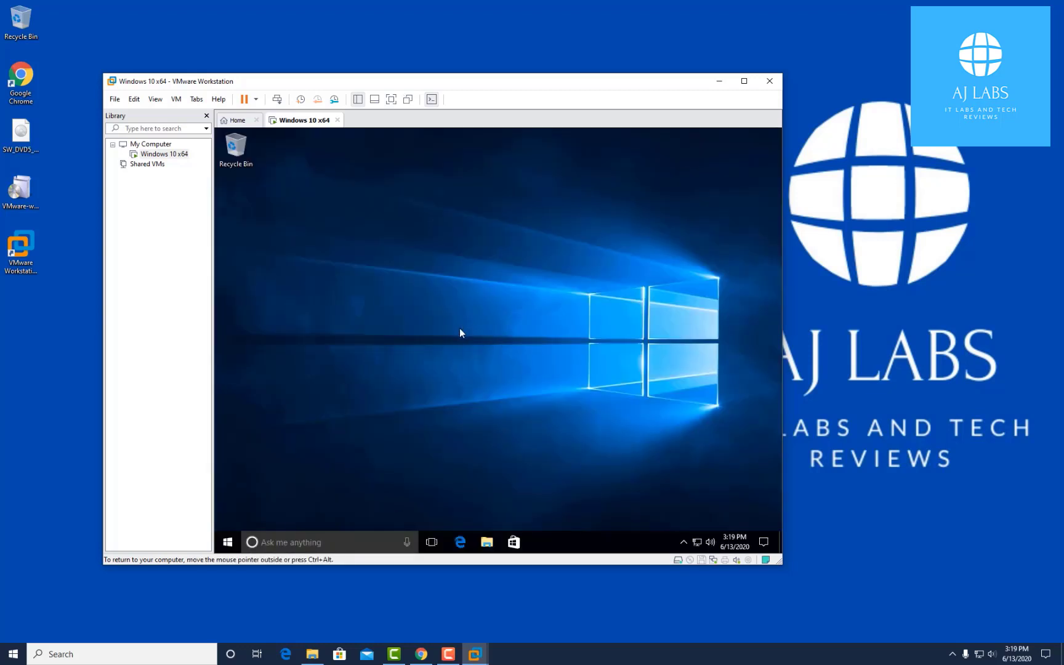
{"action": "left_click_drag", "start_coordinate": [484, 85], "coordinate": [615, 56]}
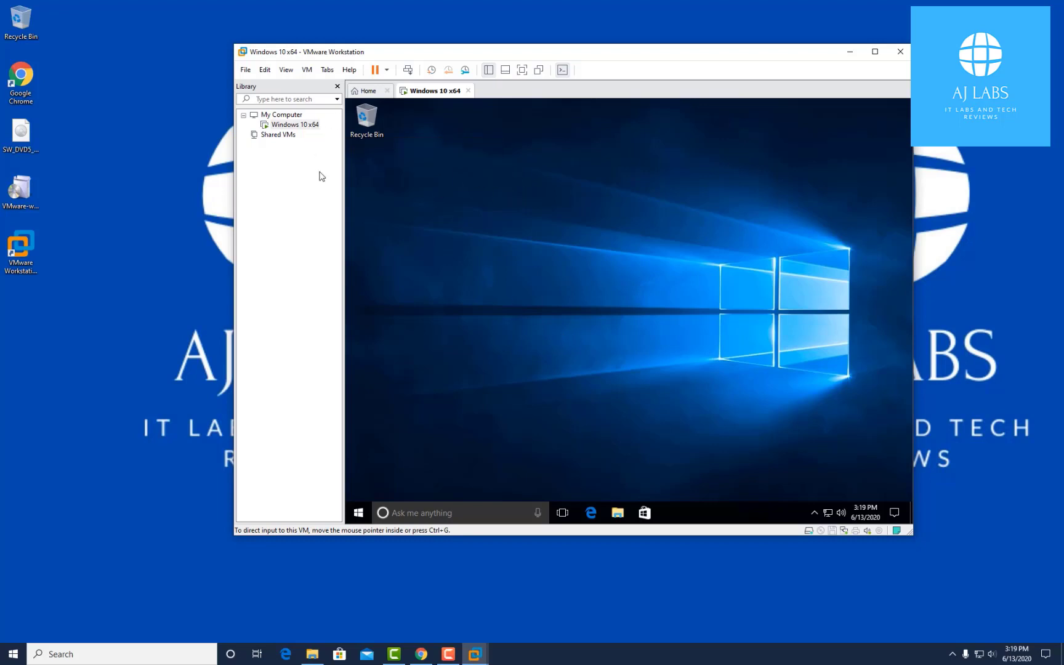
Examine the Windows 10 x64 virtual machine's available commands and its removable devices
{"action": "left_click", "coordinate": [309, 126]}
{"action": "left_click", "coordinate": [308, 71]}
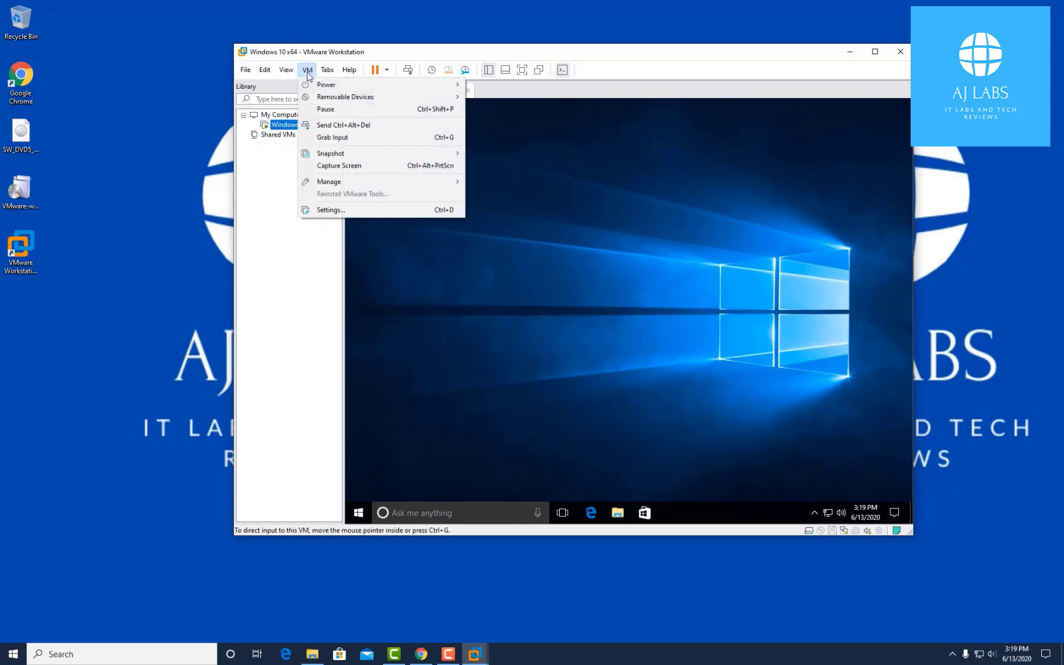
{"action": "mouse_move", "coordinate": [309, 86]}
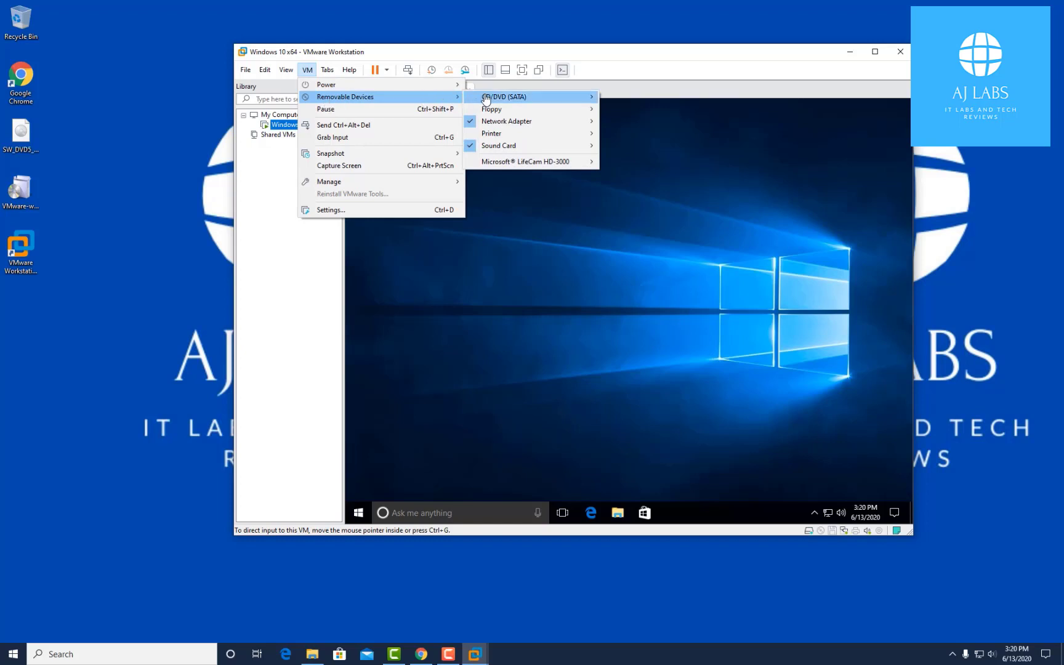
{"action": "mouse_move", "coordinate": [486, 100]}
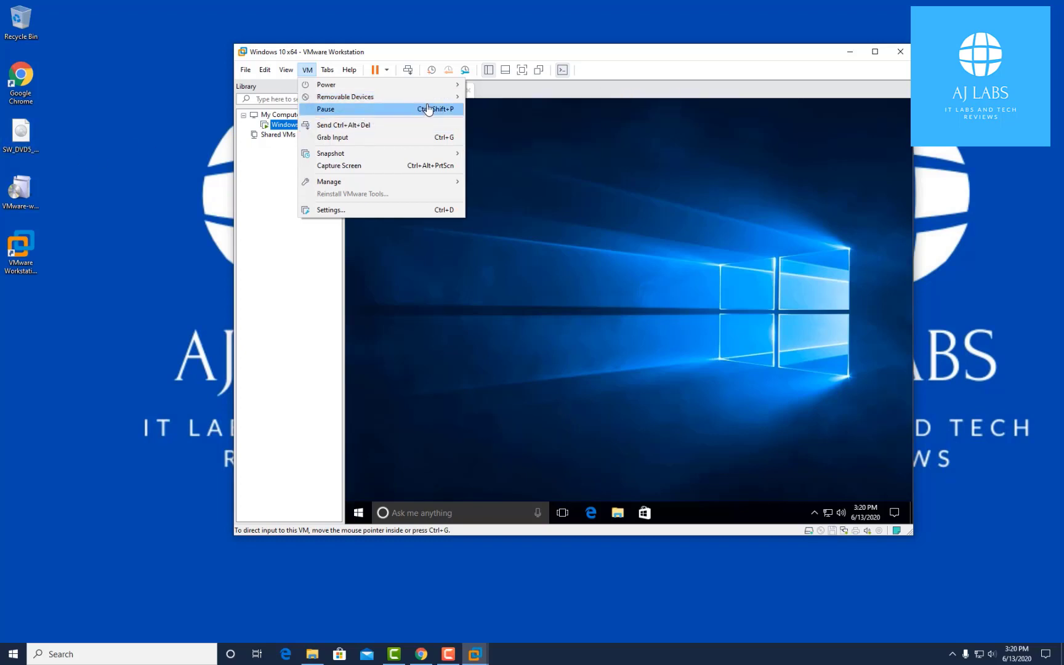
{"action": "mouse_move", "coordinate": [432, 98]}
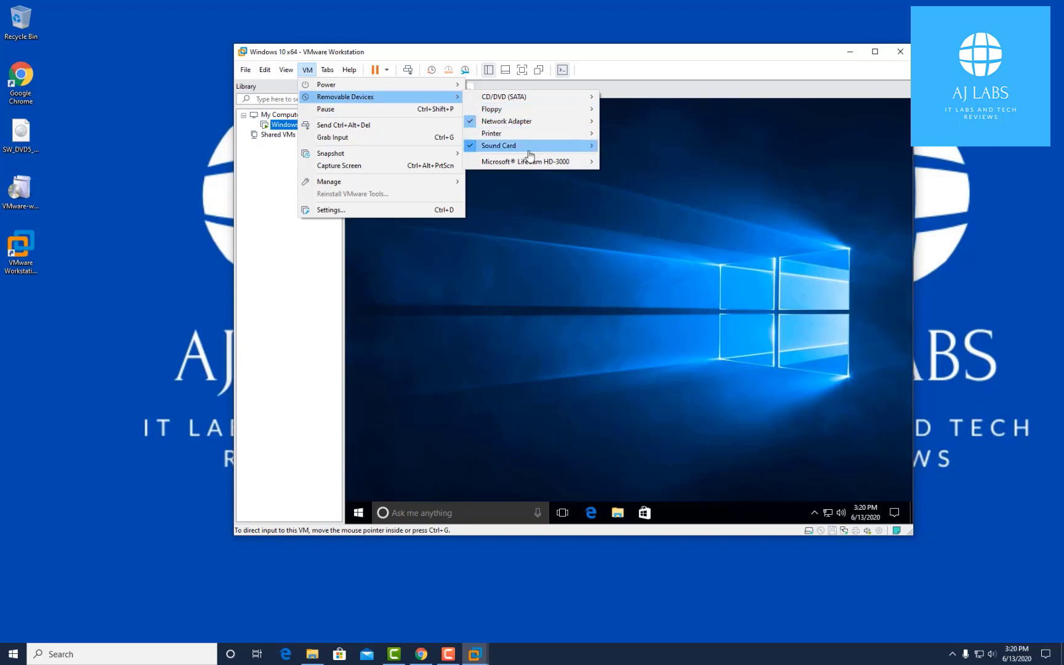
{"action": "mouse_move", "coordinate": [533, 166]}
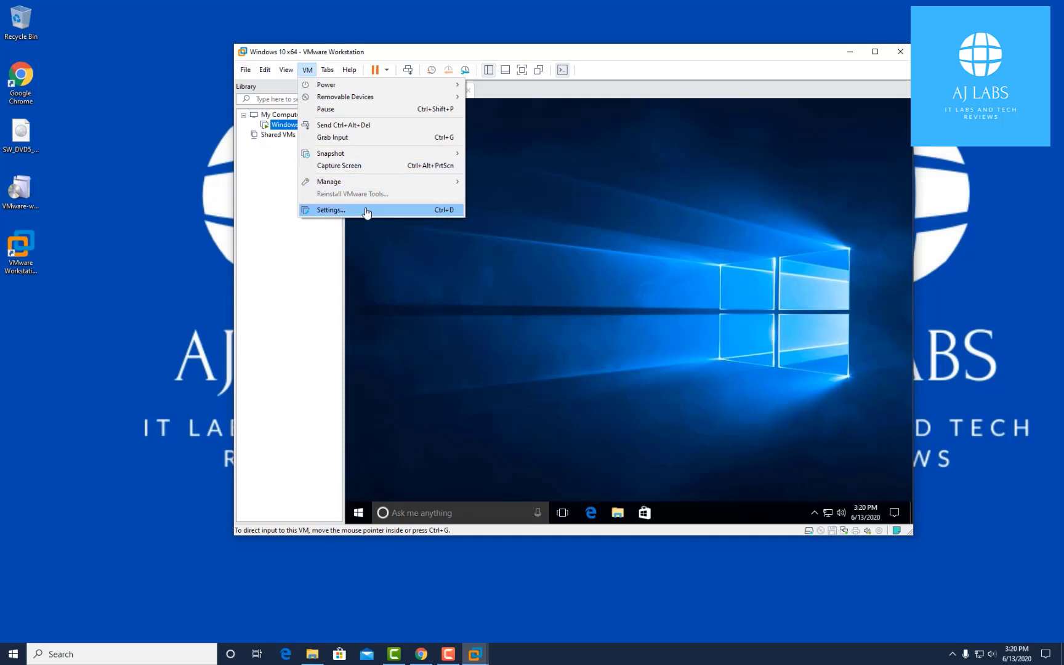
Open the virtual machine's settings, and review its memory, processor and hard disk configuration
{"action": "left_click", "coordinate": [337, 210]}
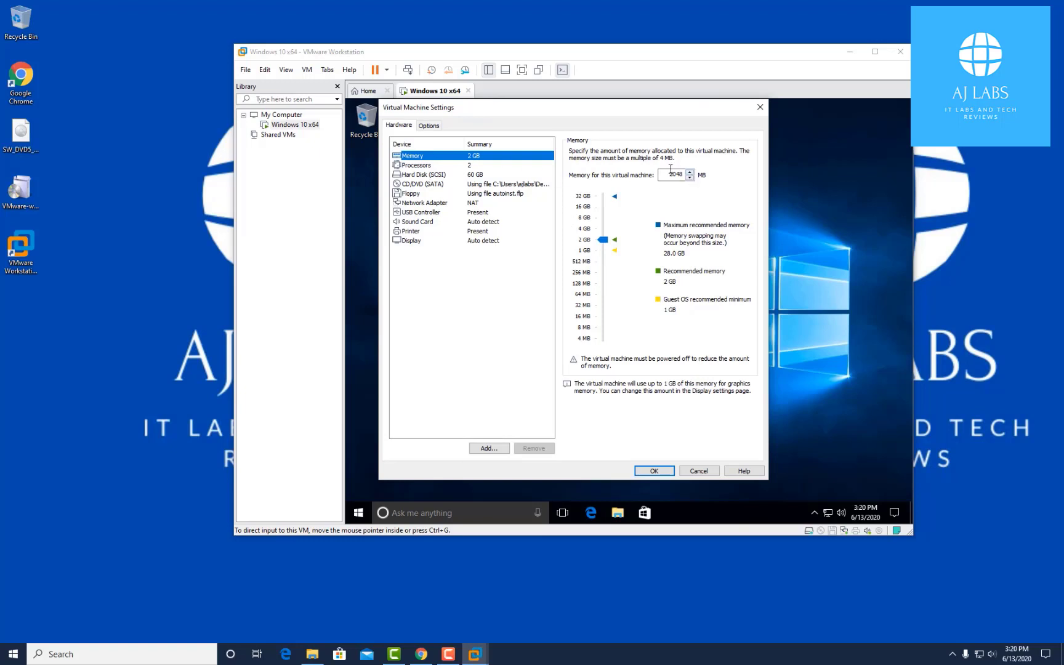
{"action": "left_click_drag", "start_coordinate": [665, 173], "coordinate": [687, 175]}
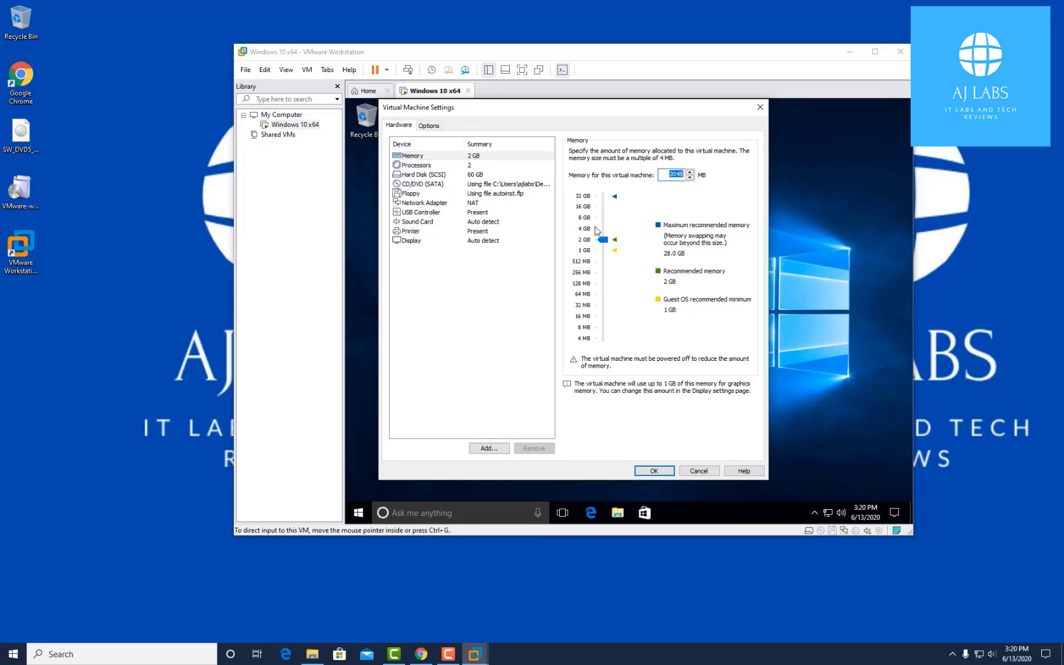
{"action": "left_click", "coordinate": [419, 165]}
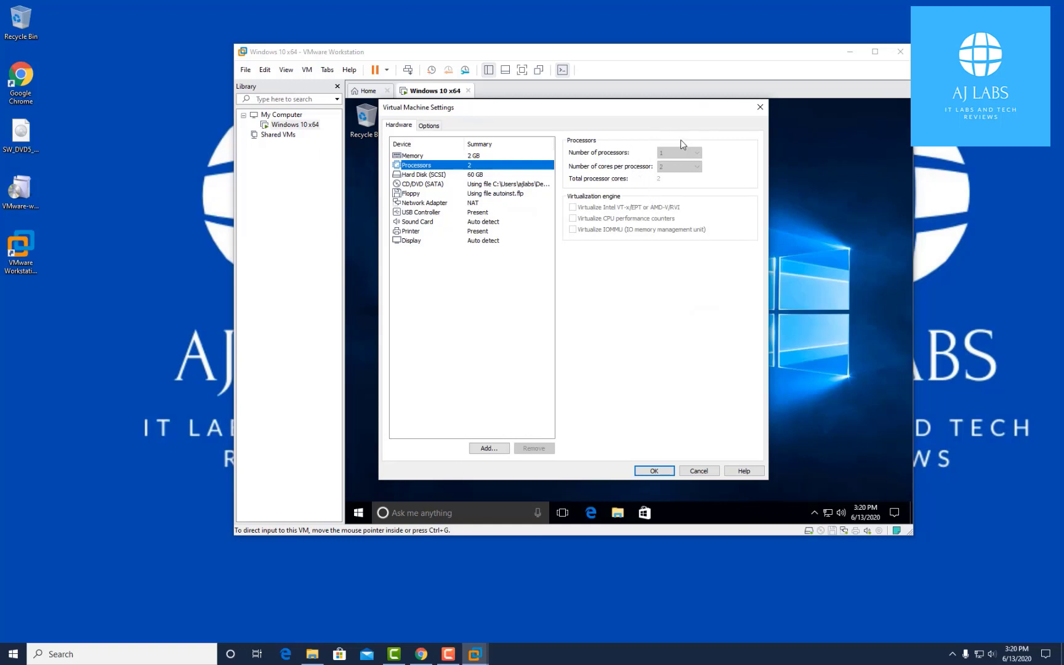
{"action": "left_click", "coordinate": [427, 175]}
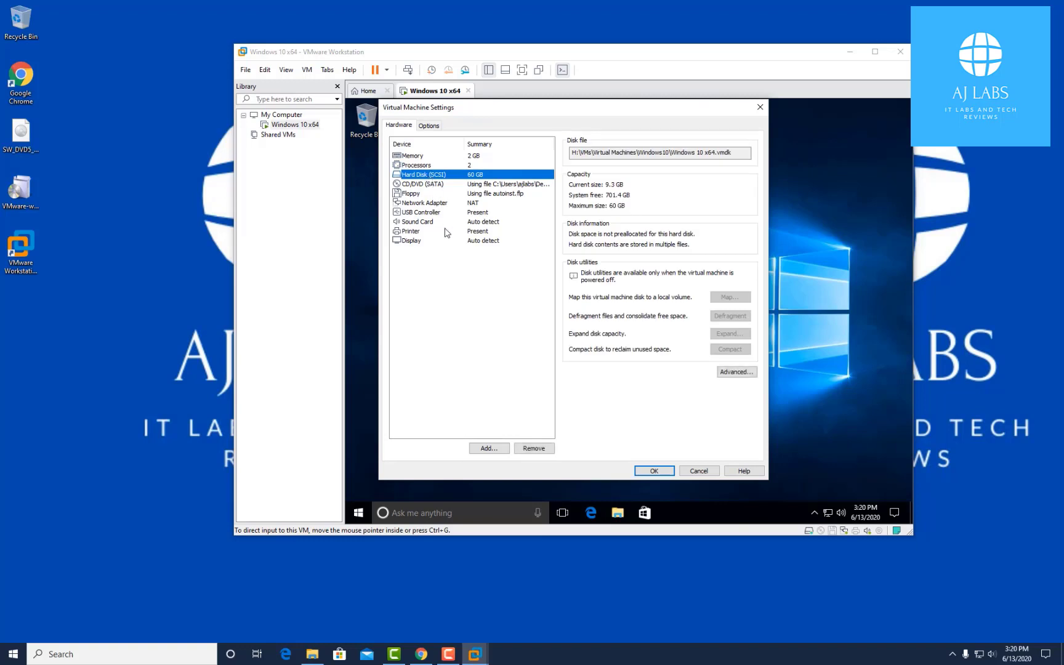
Start adding a hard disk to the virtual machine as far as the disk type choice, and cancel the wizard
{"action": "left_click", "coordinate": [502, 450]}
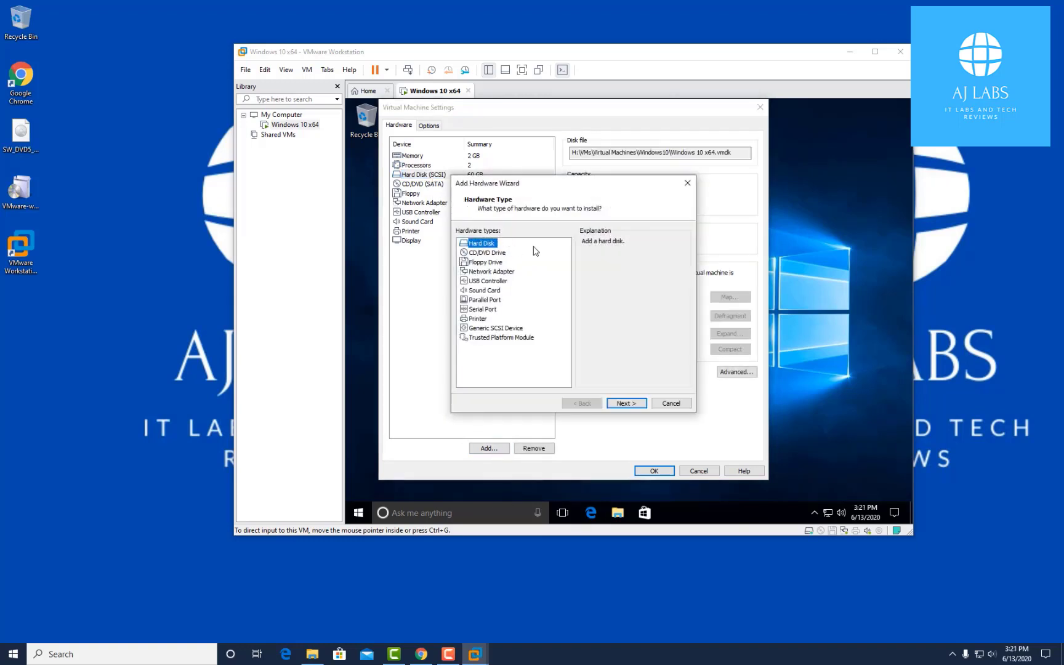
{"action": "left_click", "coordinate": [624, 405]}
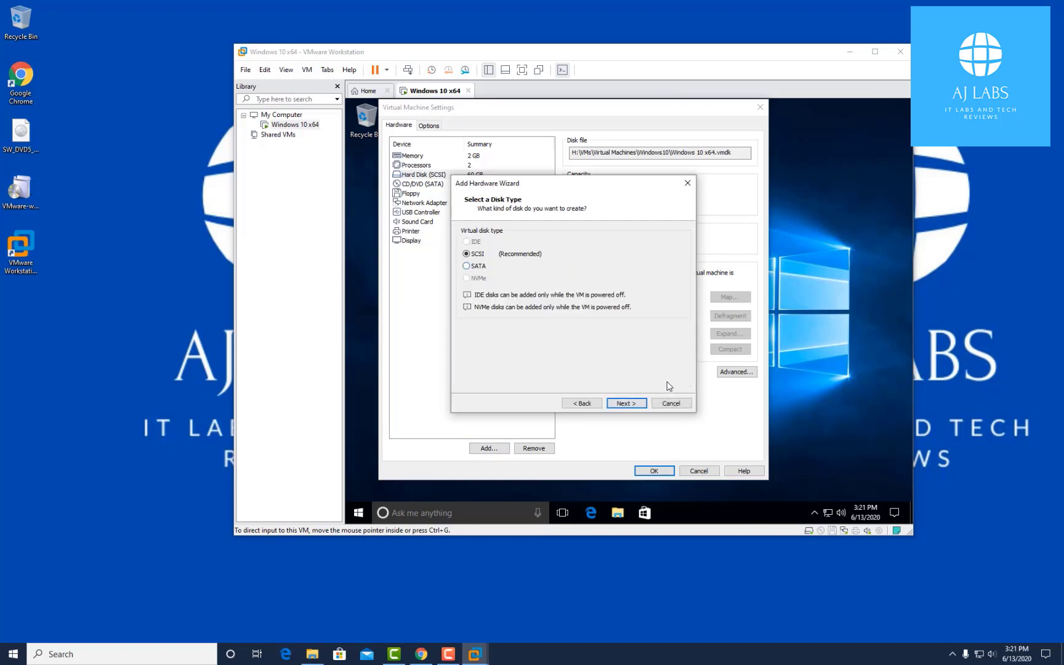
{"action": "left_click", "coordinate": [671, 404]}
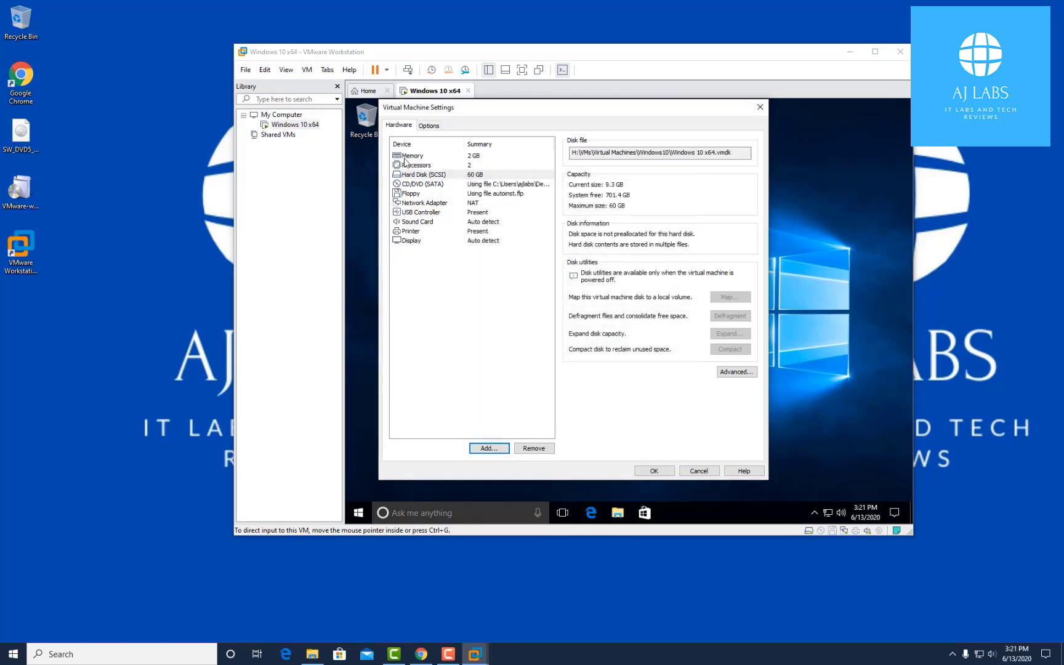
Try the custom virtual network VMnet0 for the network adapter, and set its connection back to NAT
{"action": "left_click", "coordinate": [416, 203]}
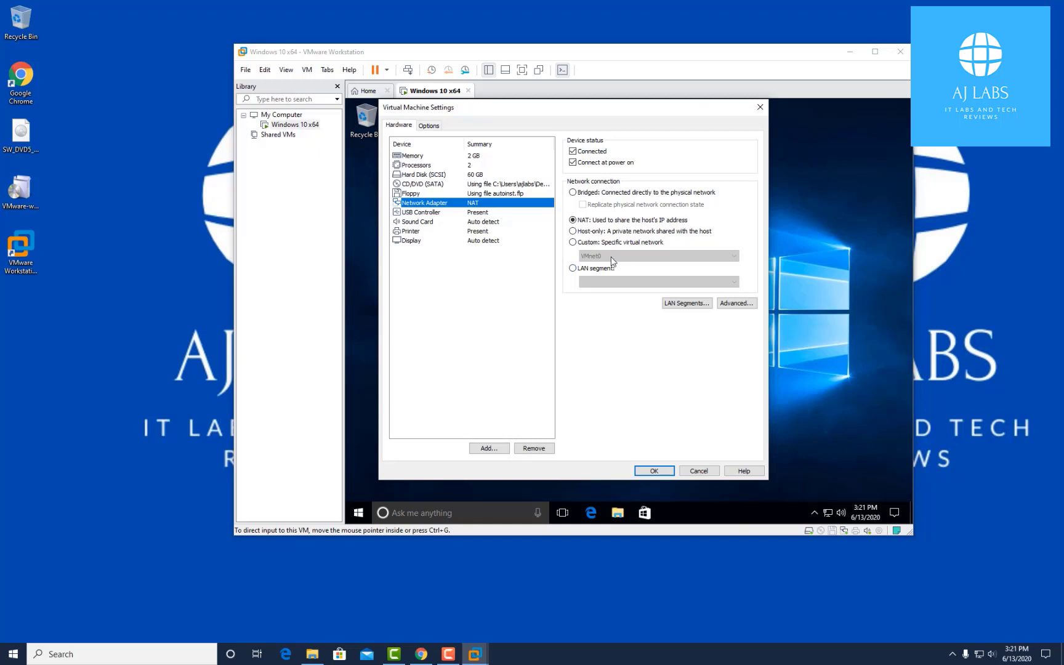
{"action": "left_click", "coordinate": [574, 242]}
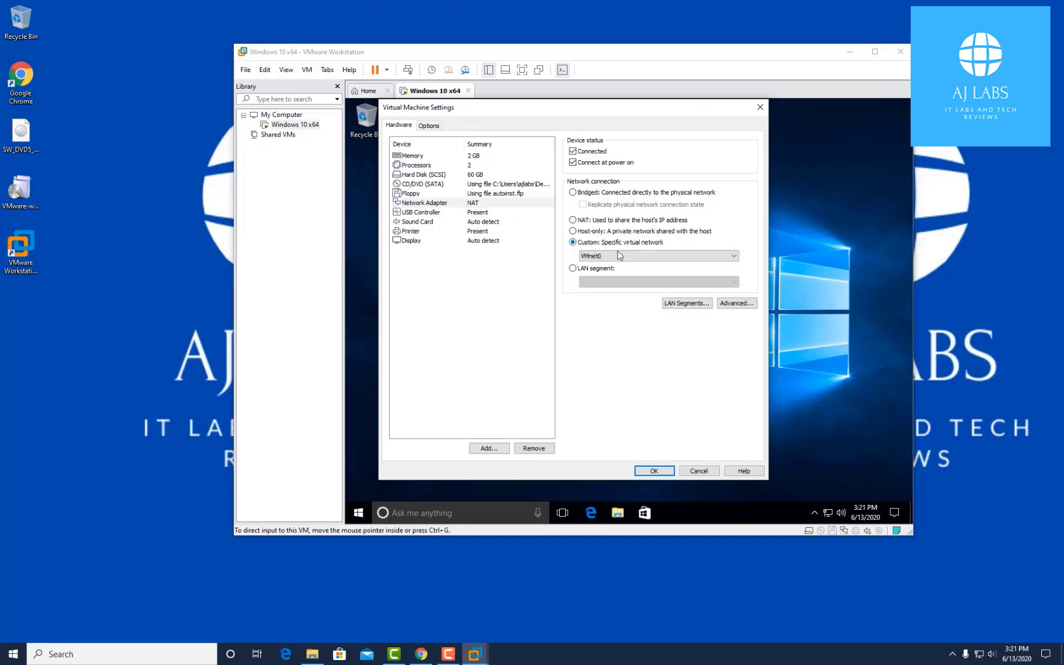
{"action": "left_click", "coordinate": [734, 257]}
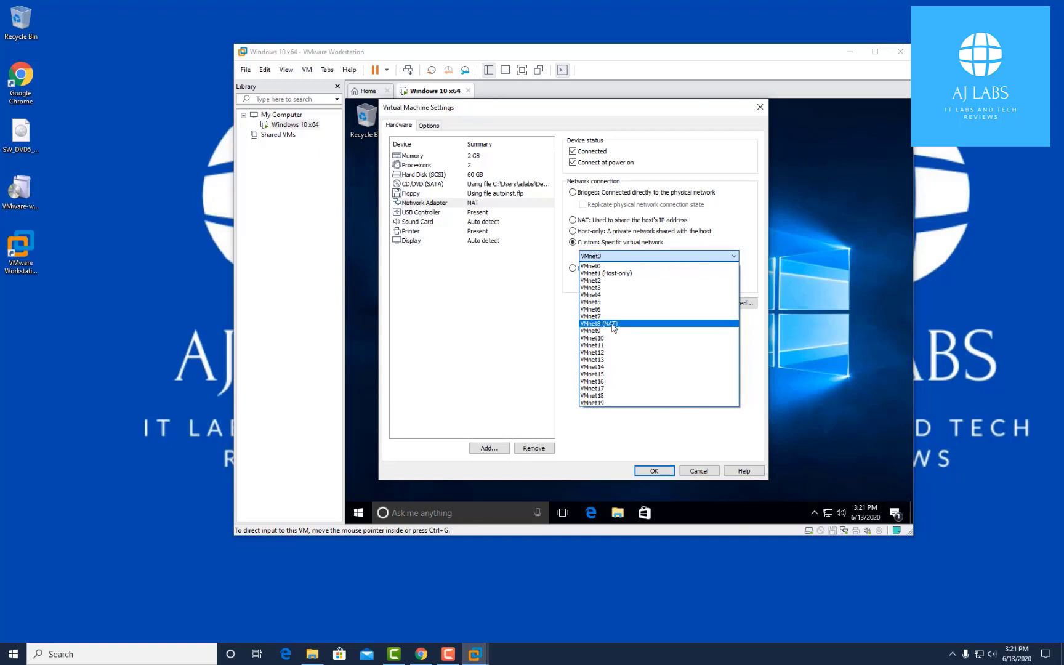
{"action": "left_click", "coordinate": [609, 267]}
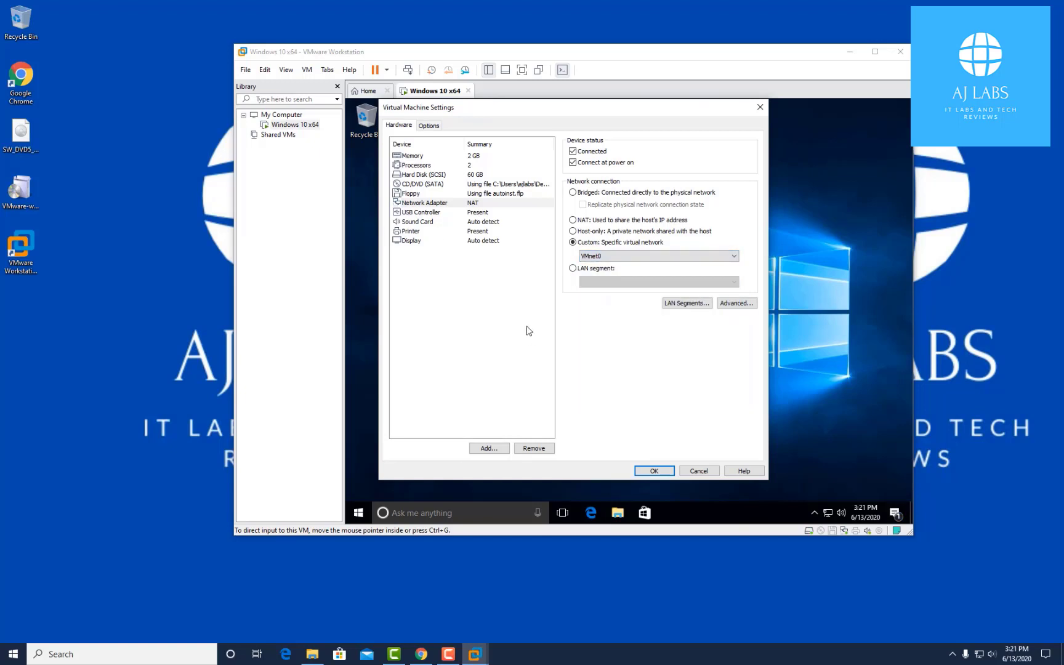
{"action": "left_click", "coordinate": [639, 222]}
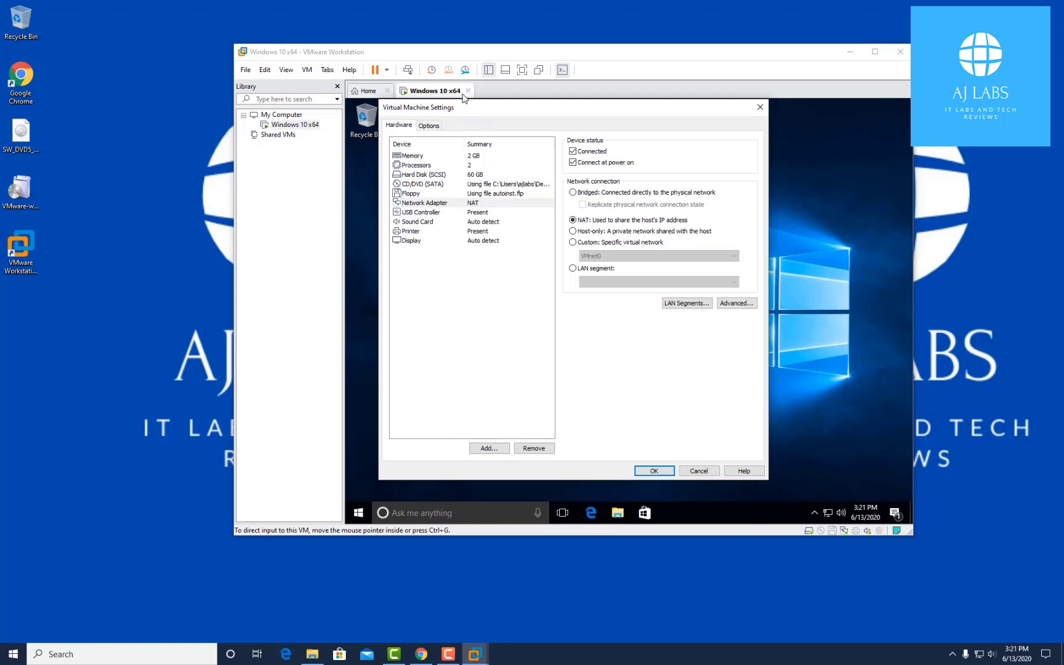
Review the virtual machine's general, power and shared folder options, and close its settings
{"action": "left_click", "coordinate": [433, 127]}
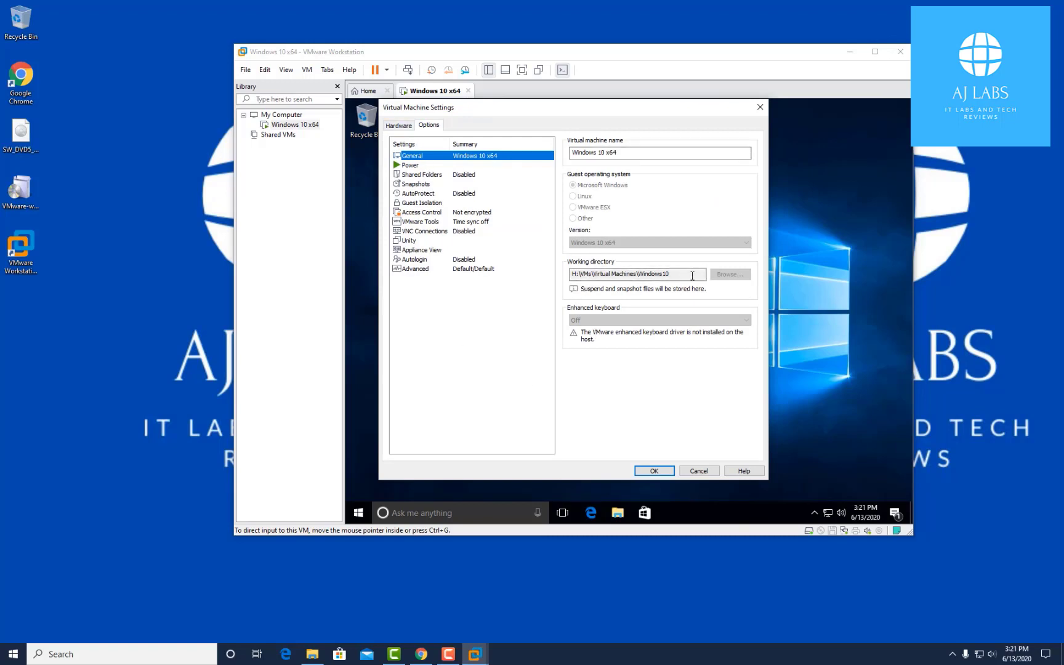
{"action": "left_click", "coordinate": [412, 167]}
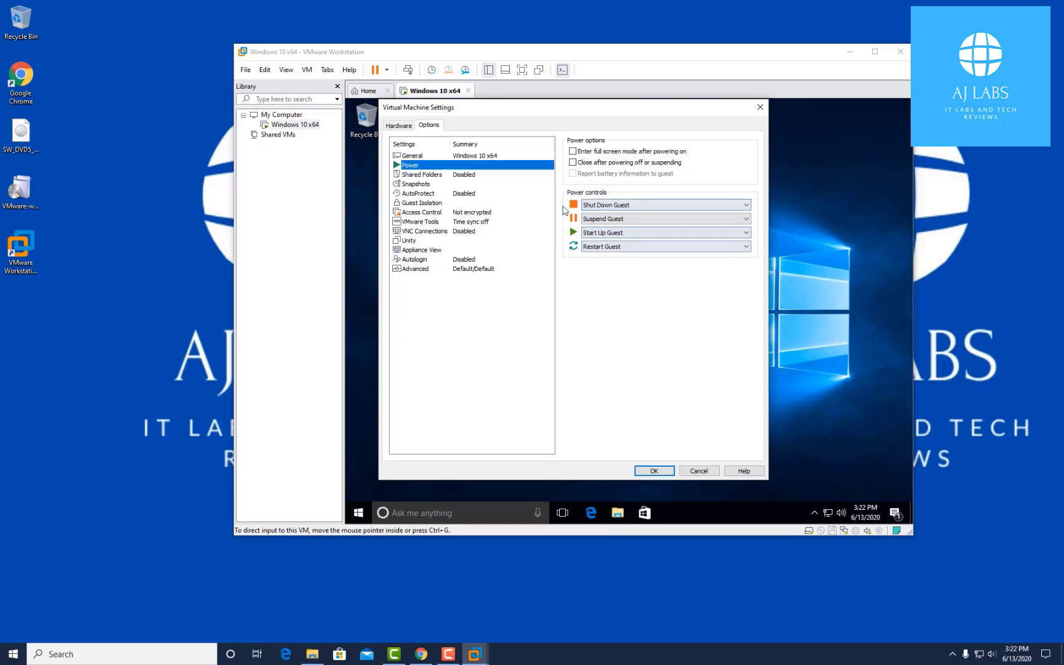
{"action": "left_click", "coordinate": [431, 177]}
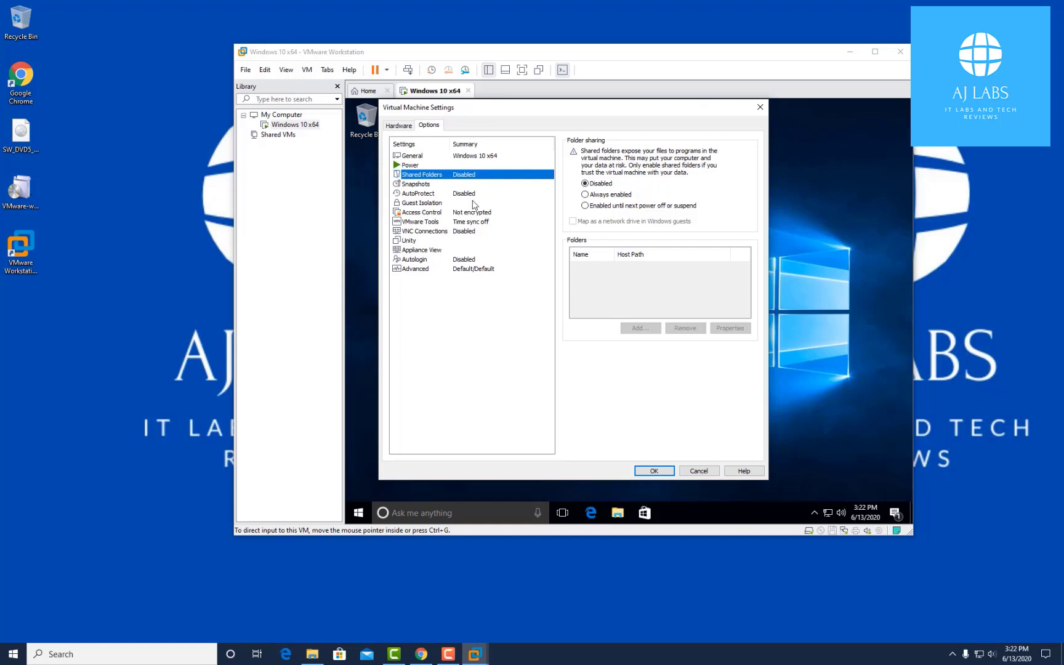
{"action": "left_click", "coordinate": [407, 127]}
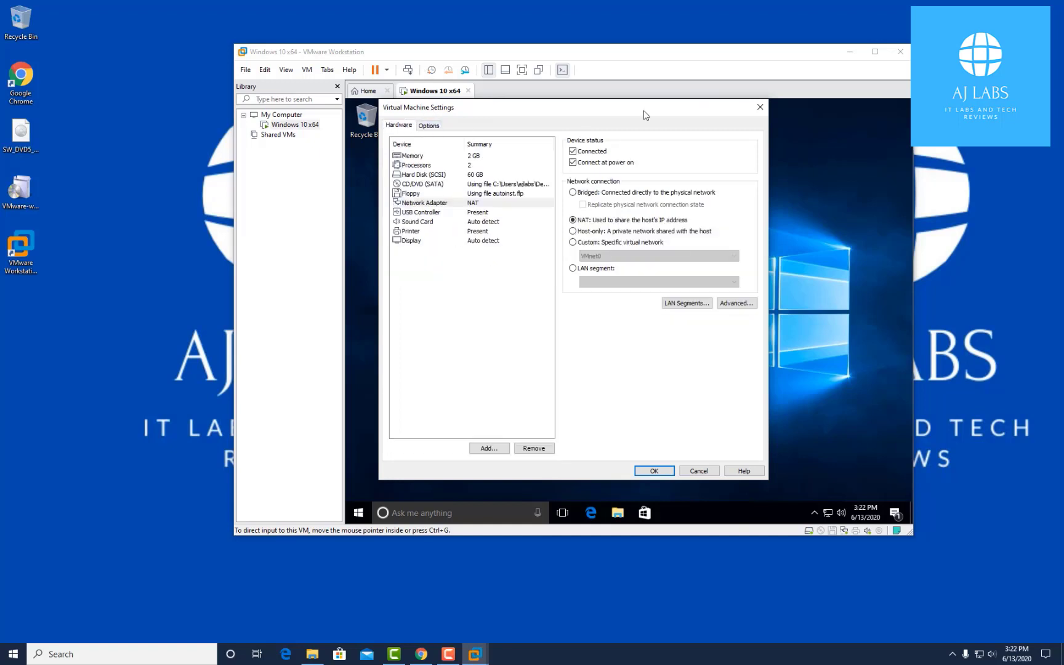
{"action": "left_click", "coordinate": [762, 108]}
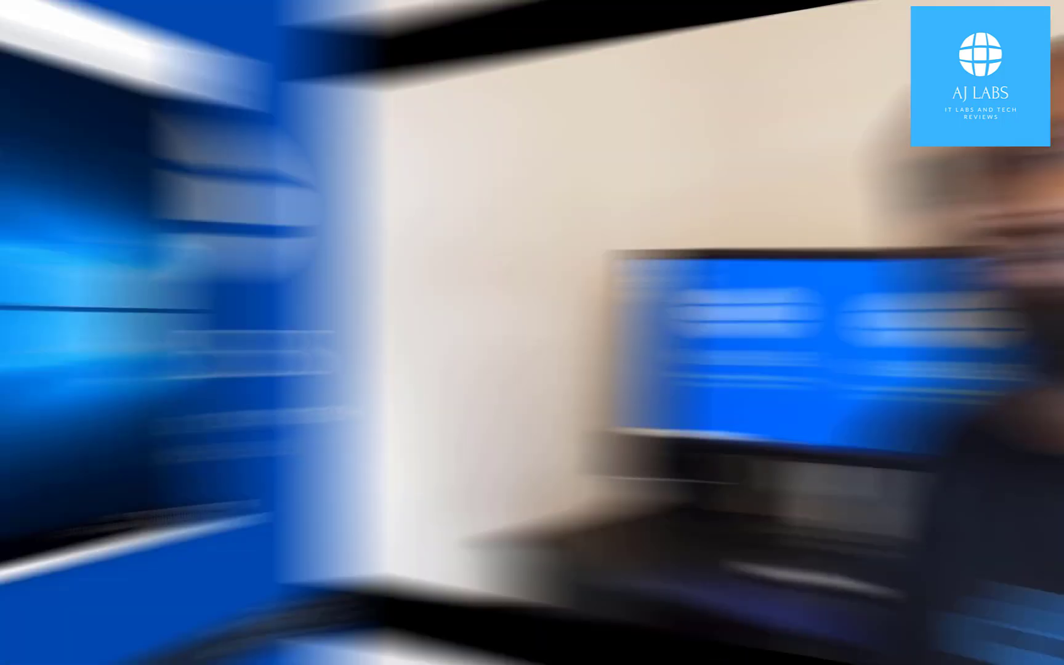